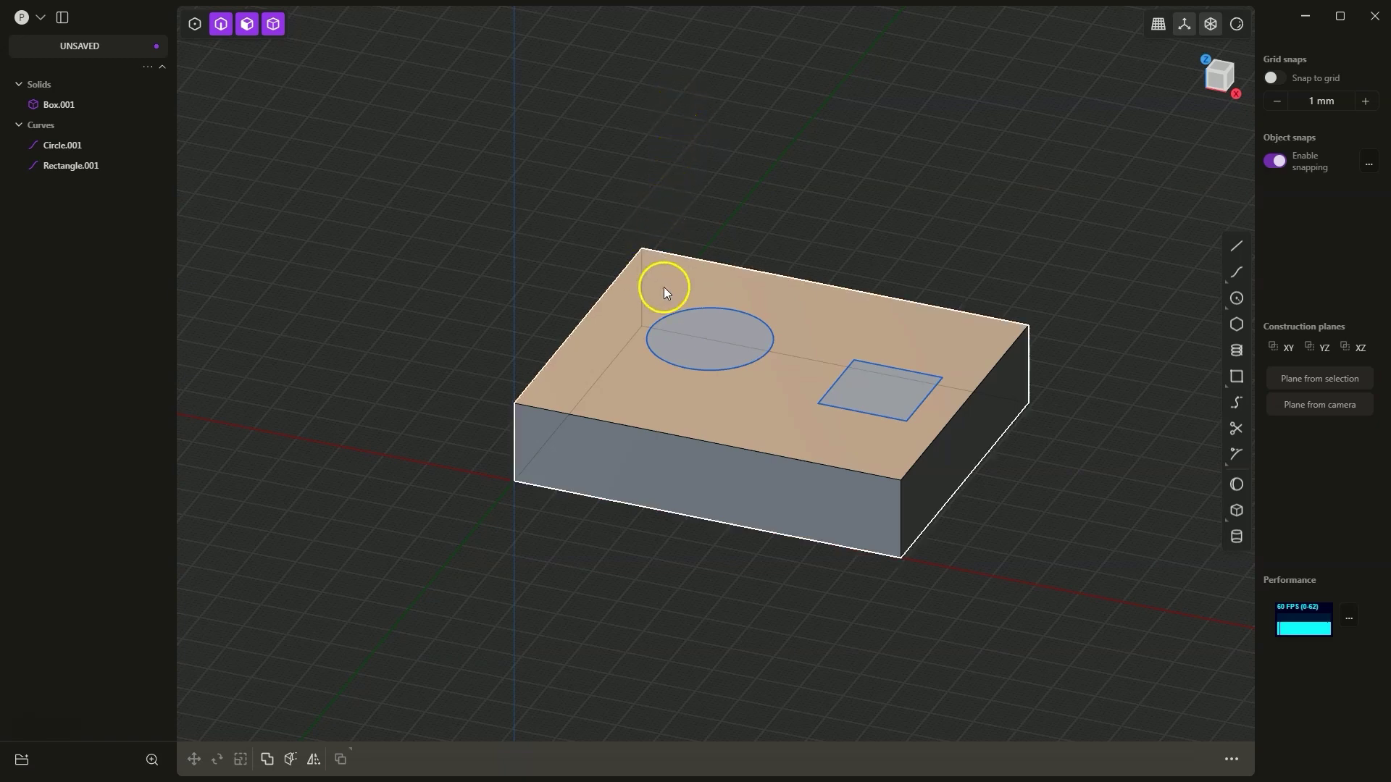
Extrude the circle region 11.37 mm up from the box top into a new cylinder, Extruded.001
click(697, 323)
key(e)
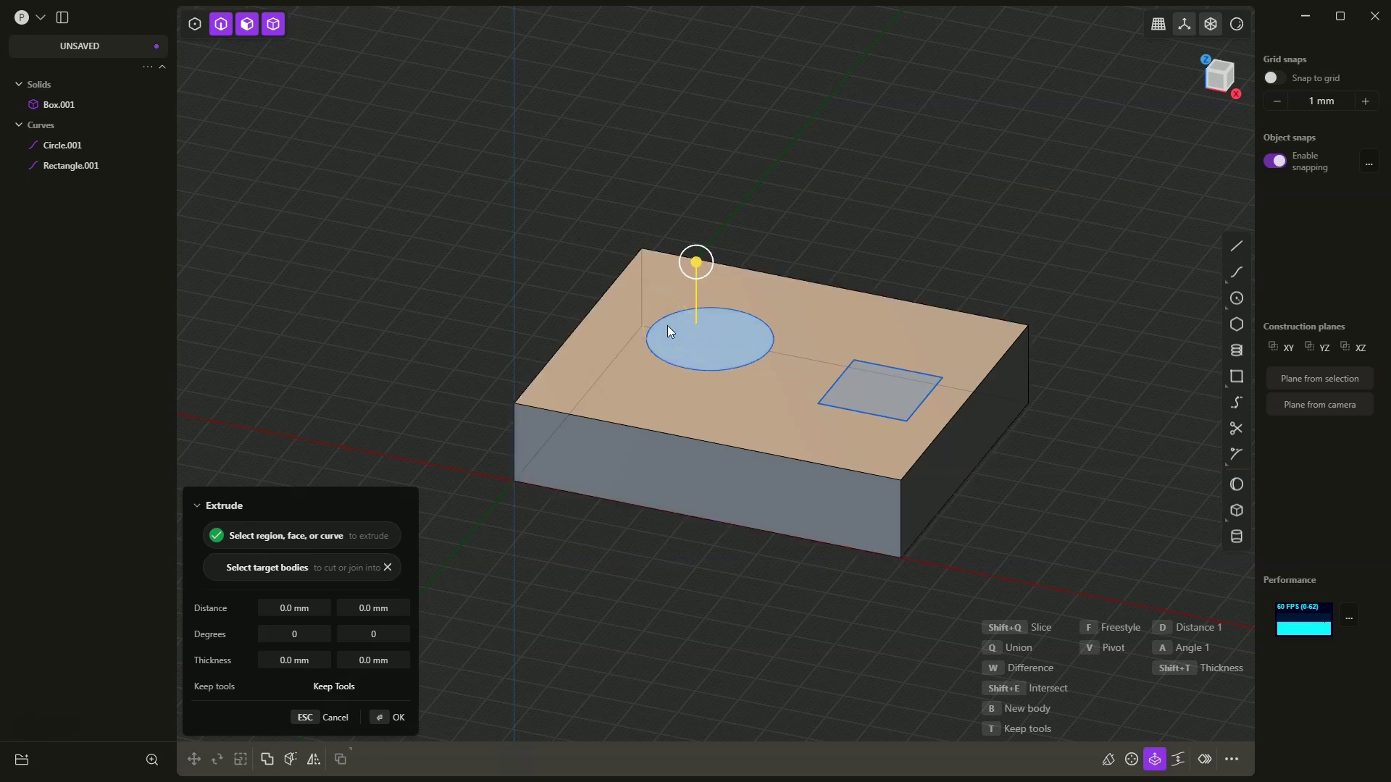
click(377, 464)
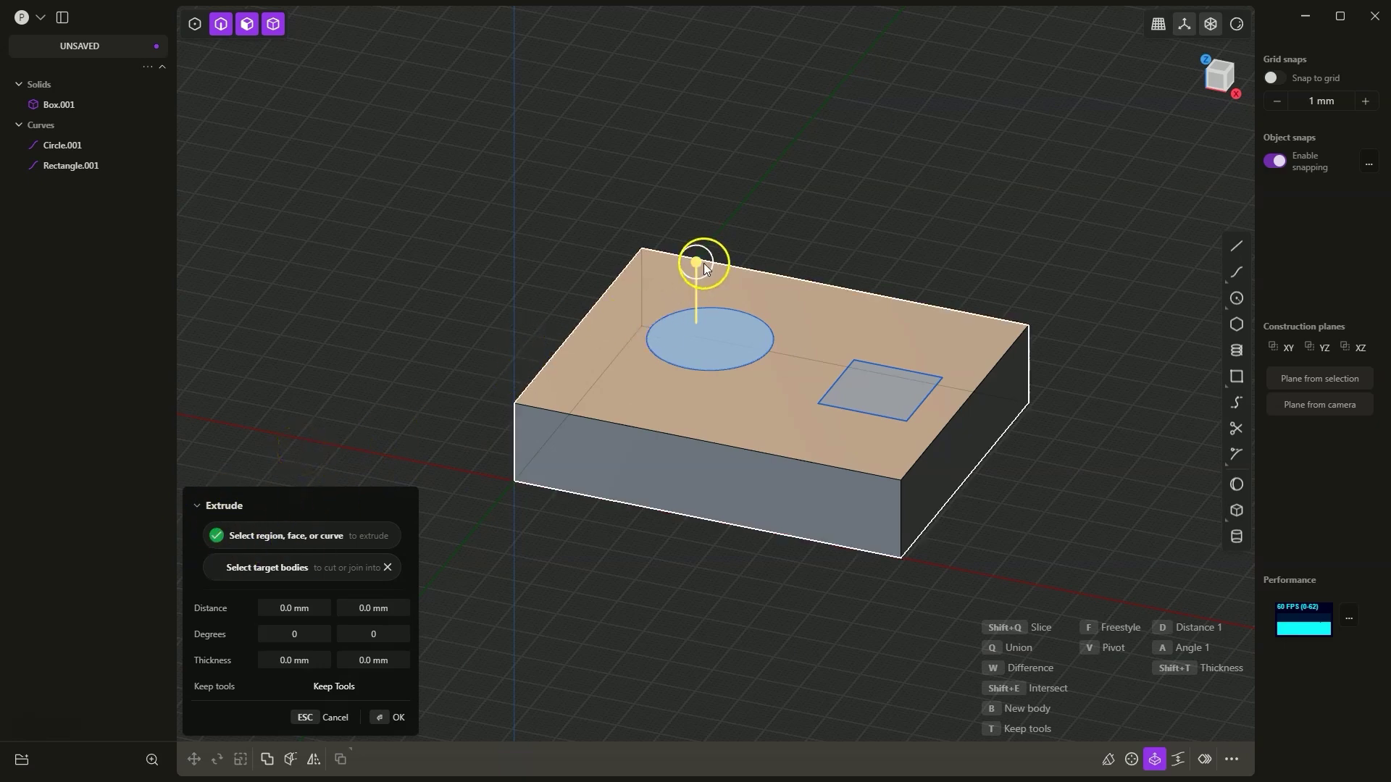
drag(703, 262, 715, 167)
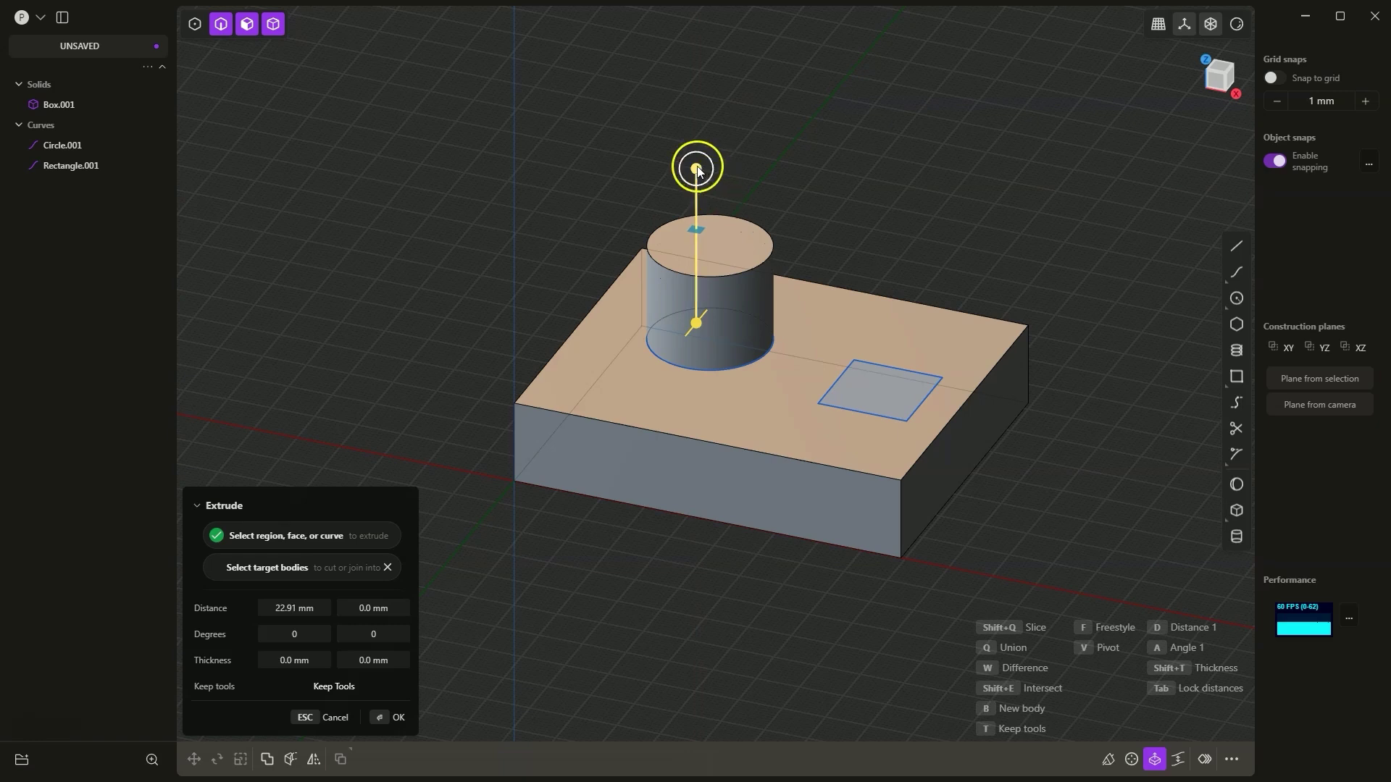
drag(697, 168, 697, 307)
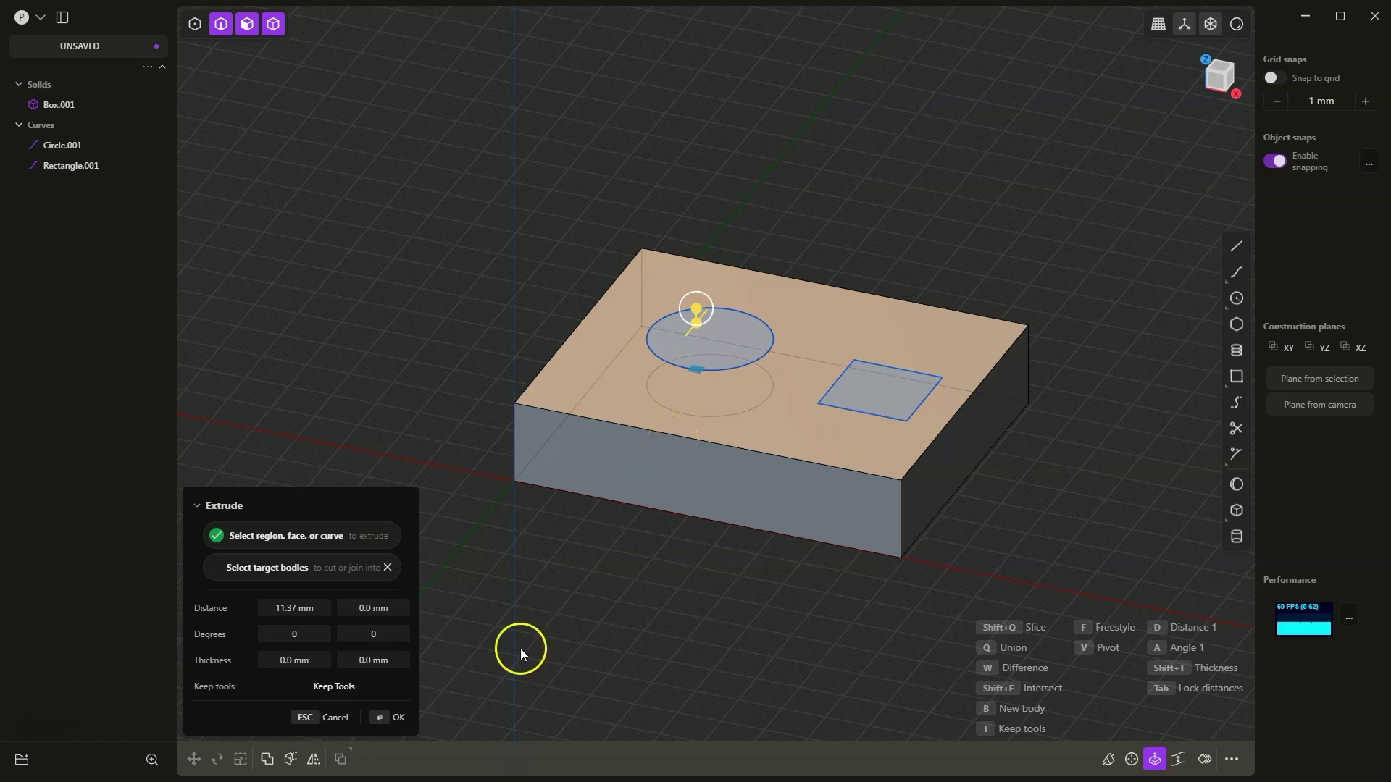
click(394, 723)
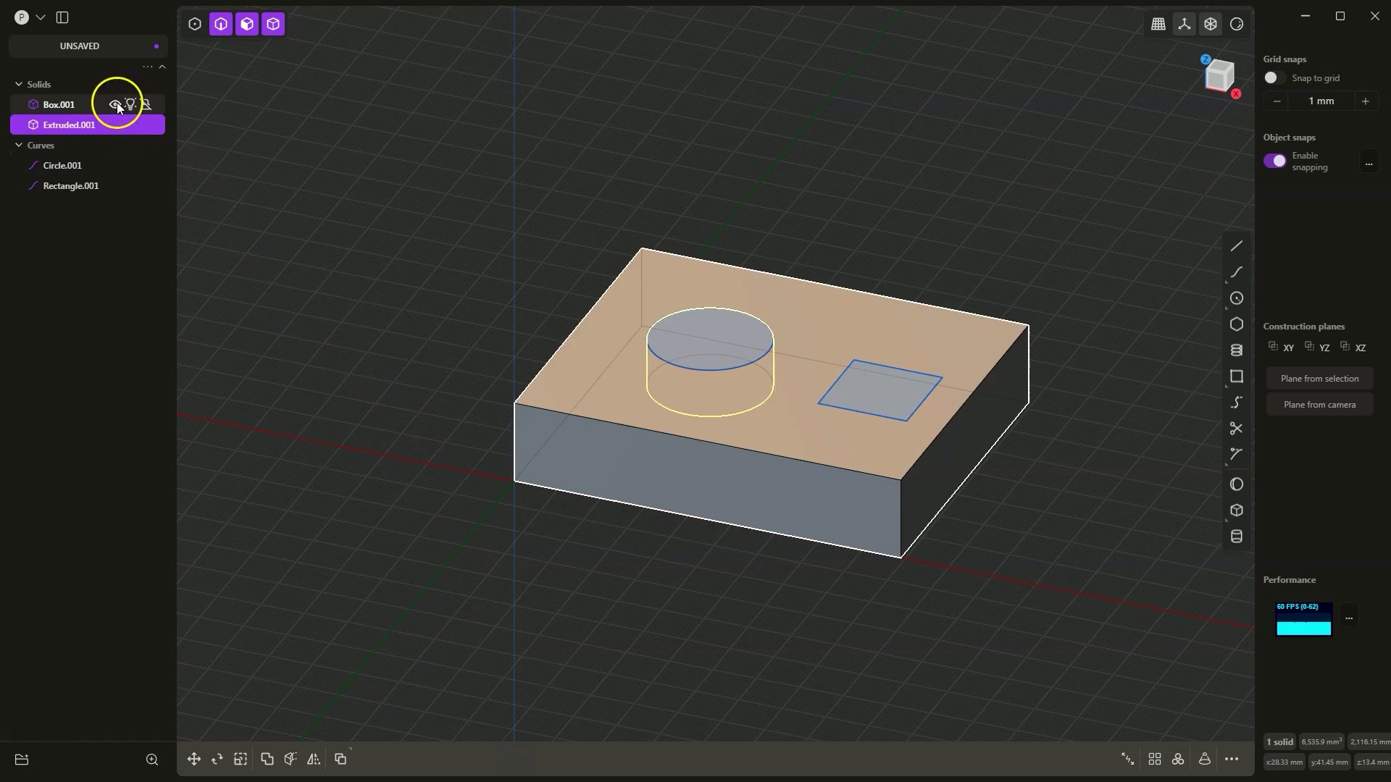
Hide Box.001 to view the cylinder, then undo to remove it and reopen Extrude on the circle
click(116, 105)
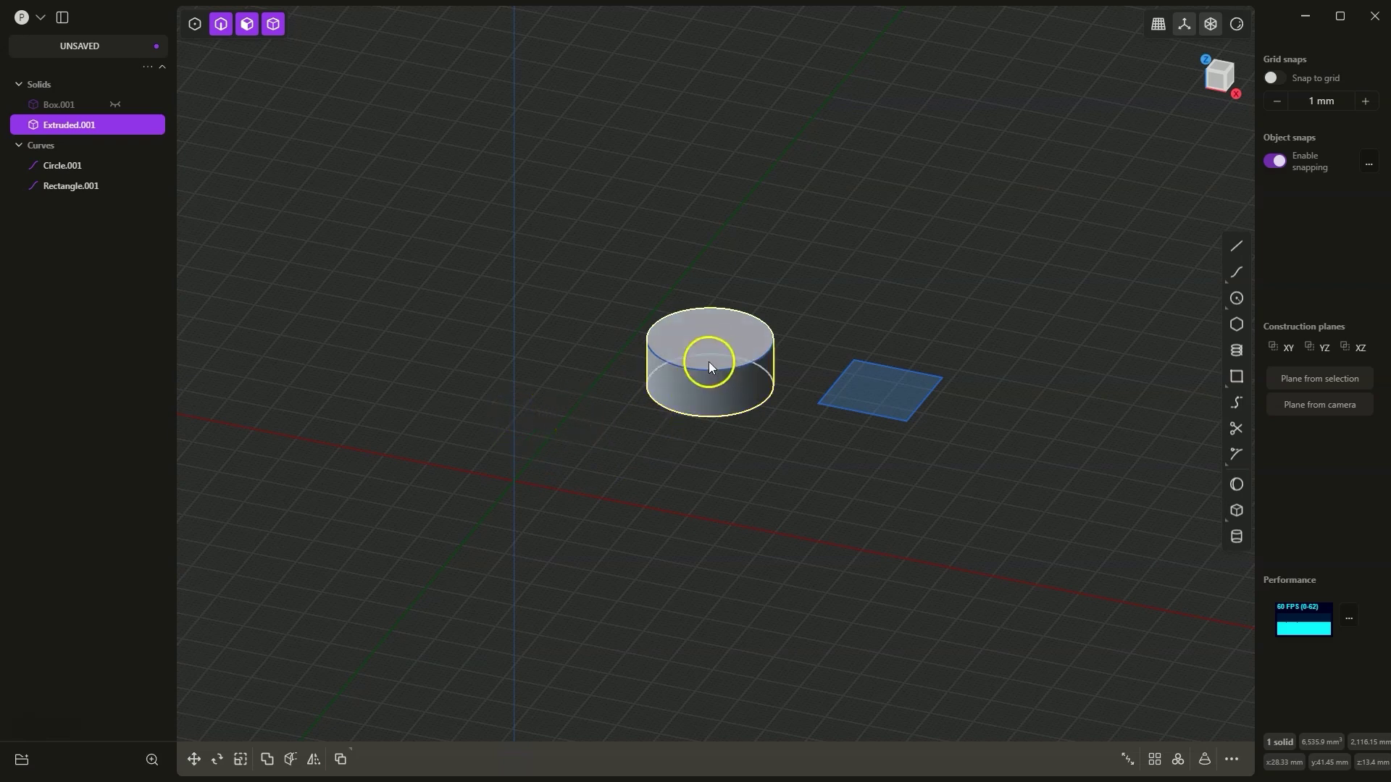
key(ctrl+z)
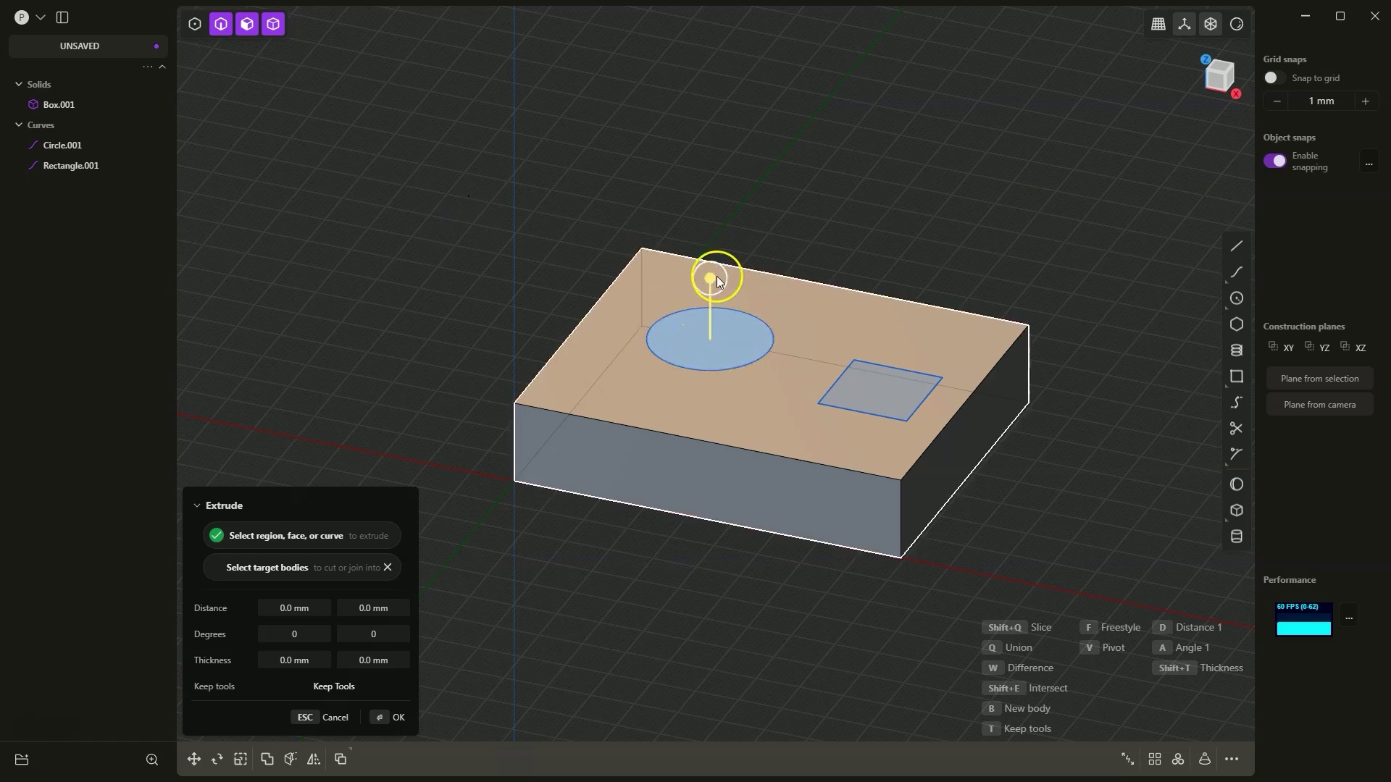
Extrude the circle -5 mm with Box.001 as target, cutting a circular hole into its top
drag(717, 278, 702, 319)
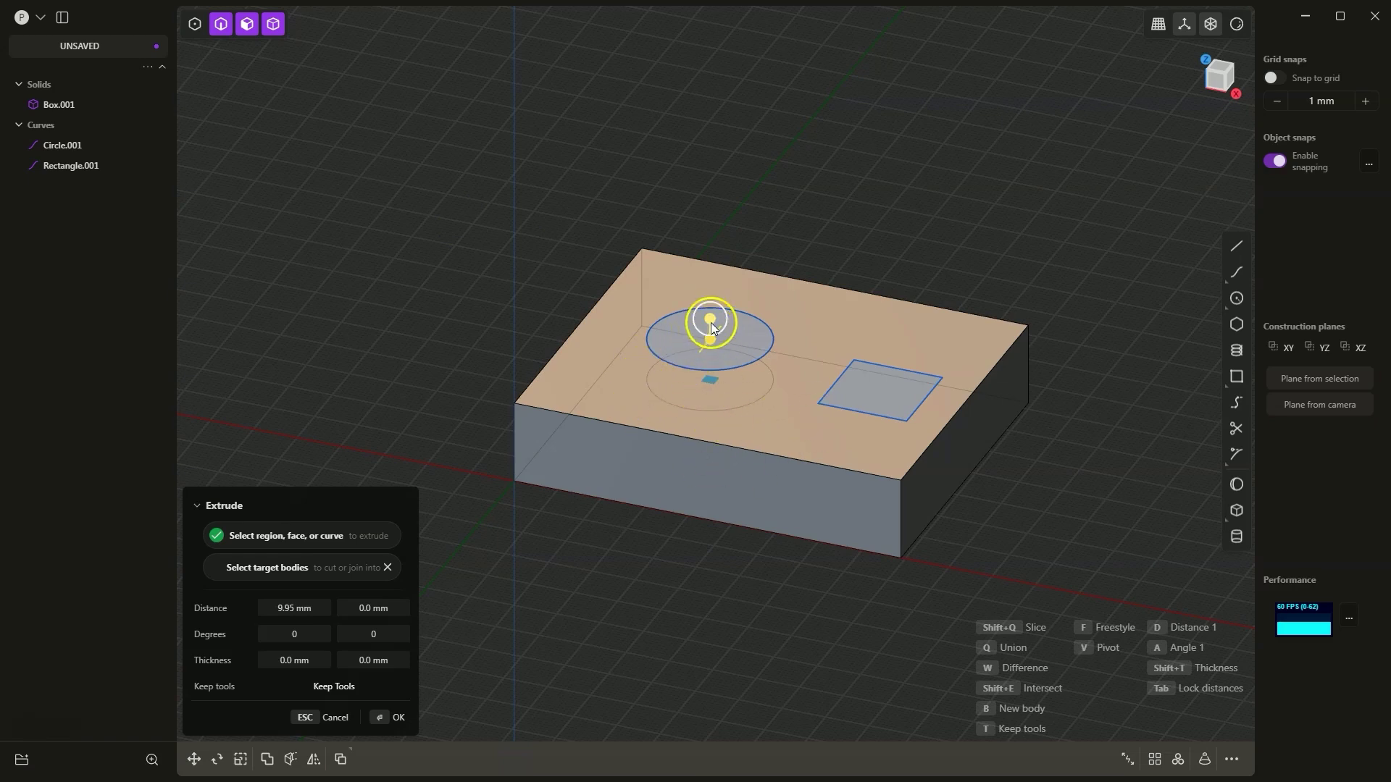
mouse_move(710, 323)
mouse_down()
mouse_move(712, 295)
mouse_move(708, 330)
mouse_up()
drag(695, 331, 695, 331)
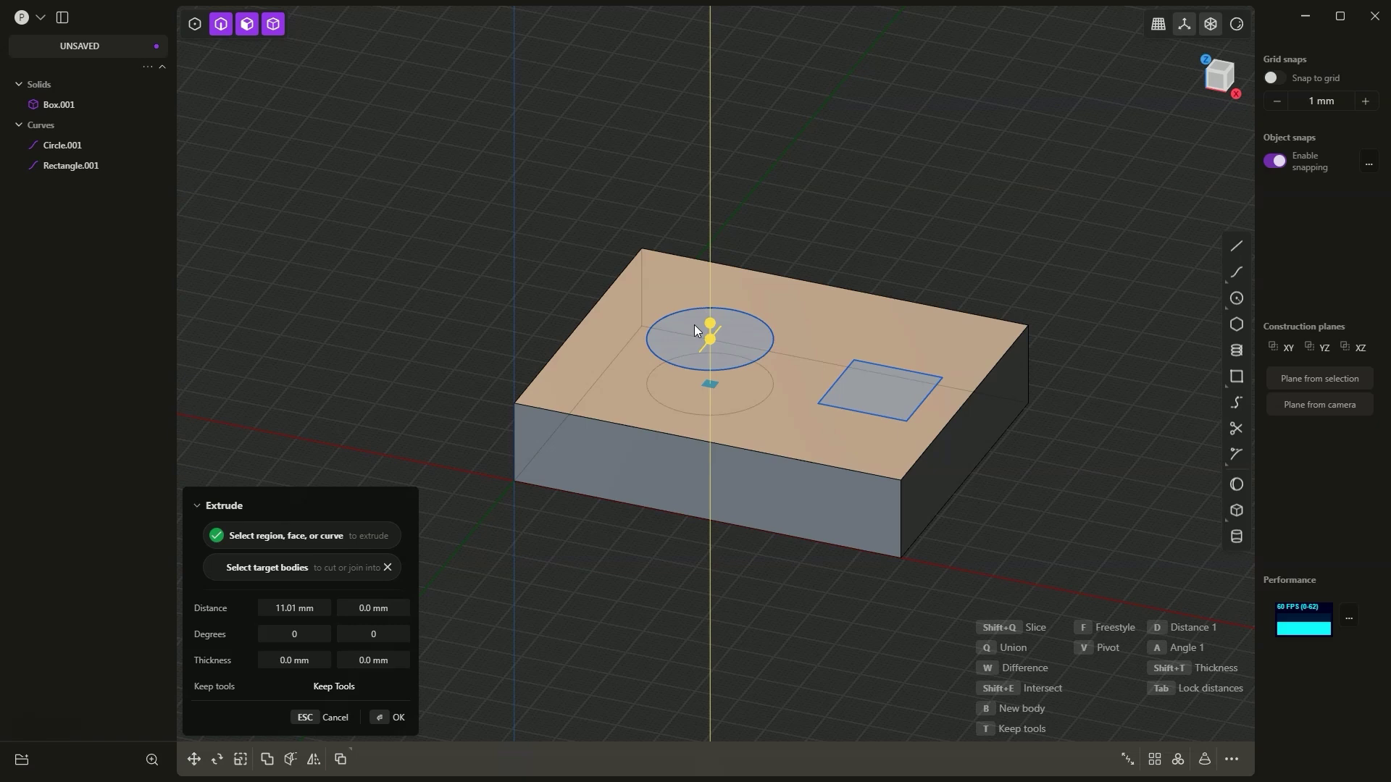
text(-5)
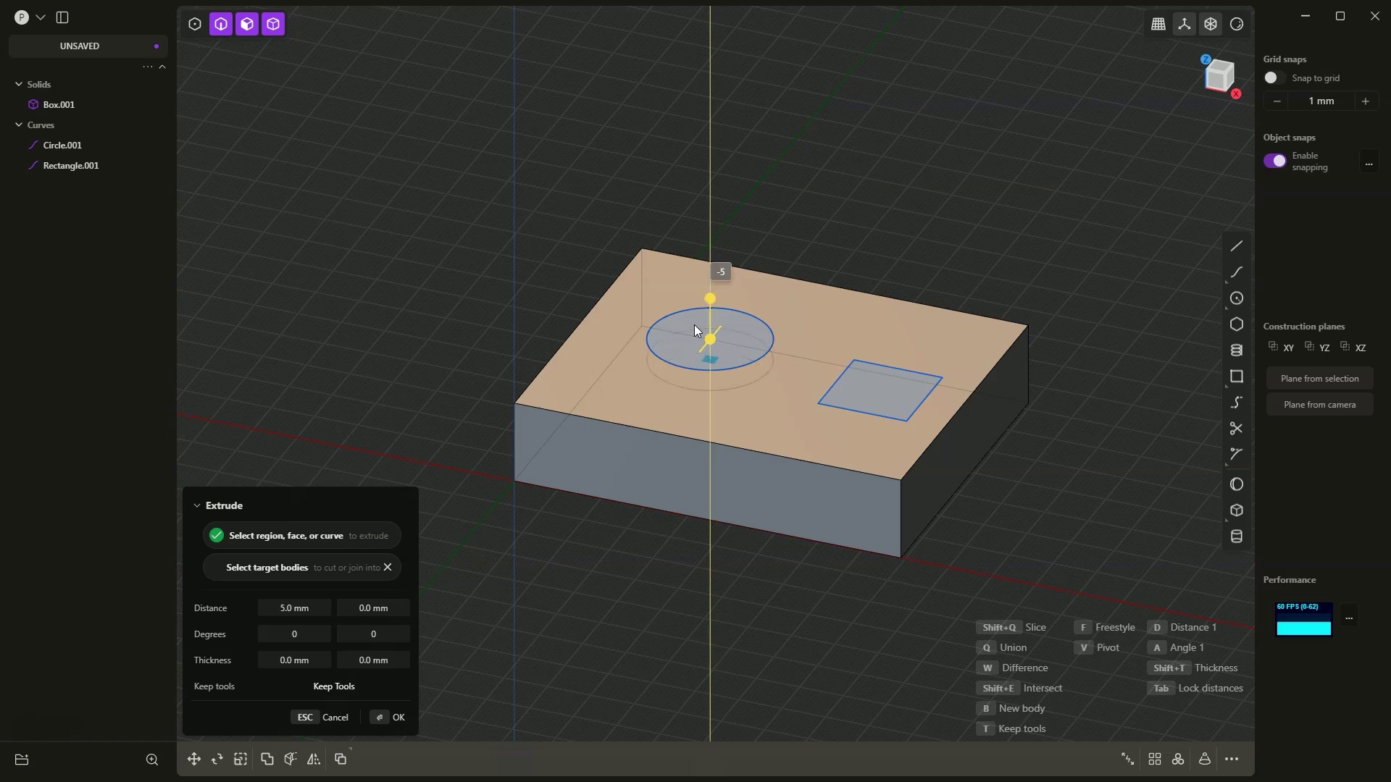
key(Return)
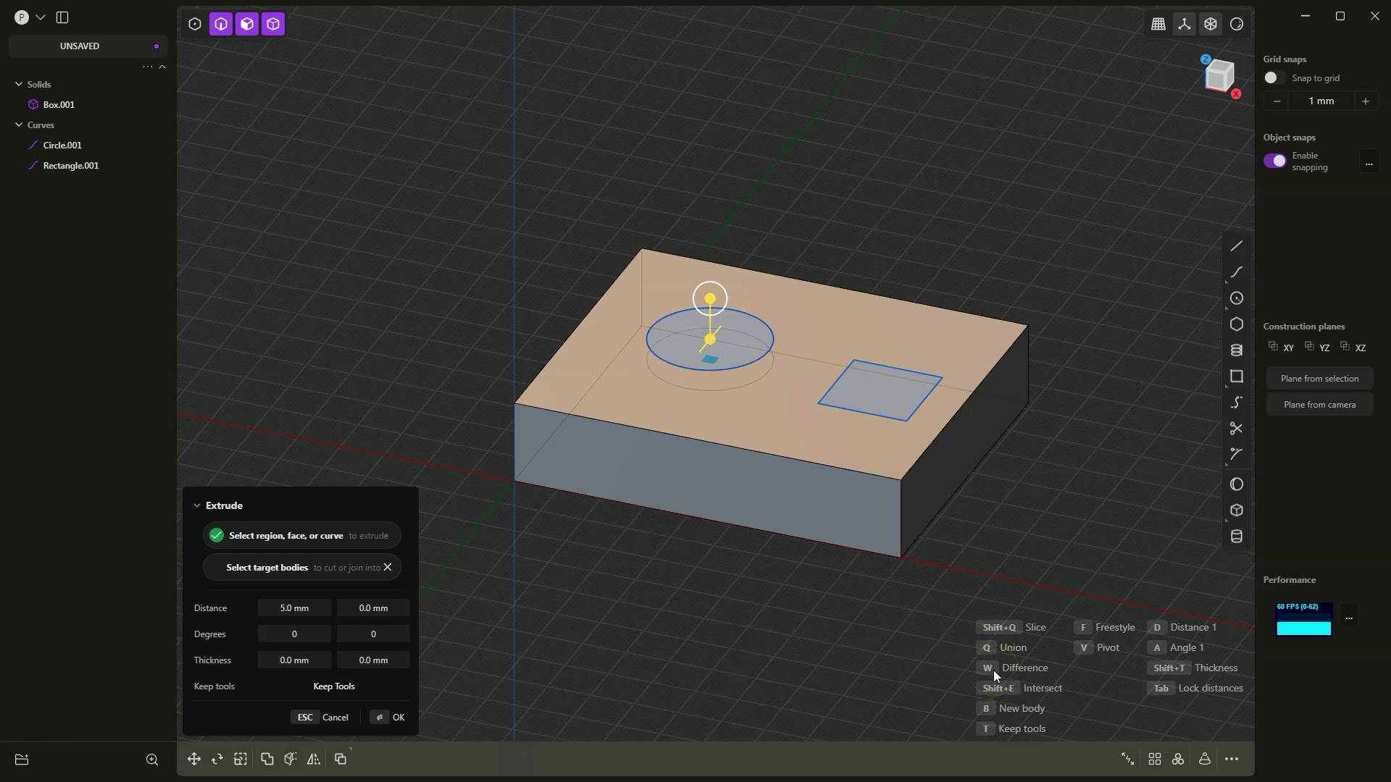
click(271, 572)
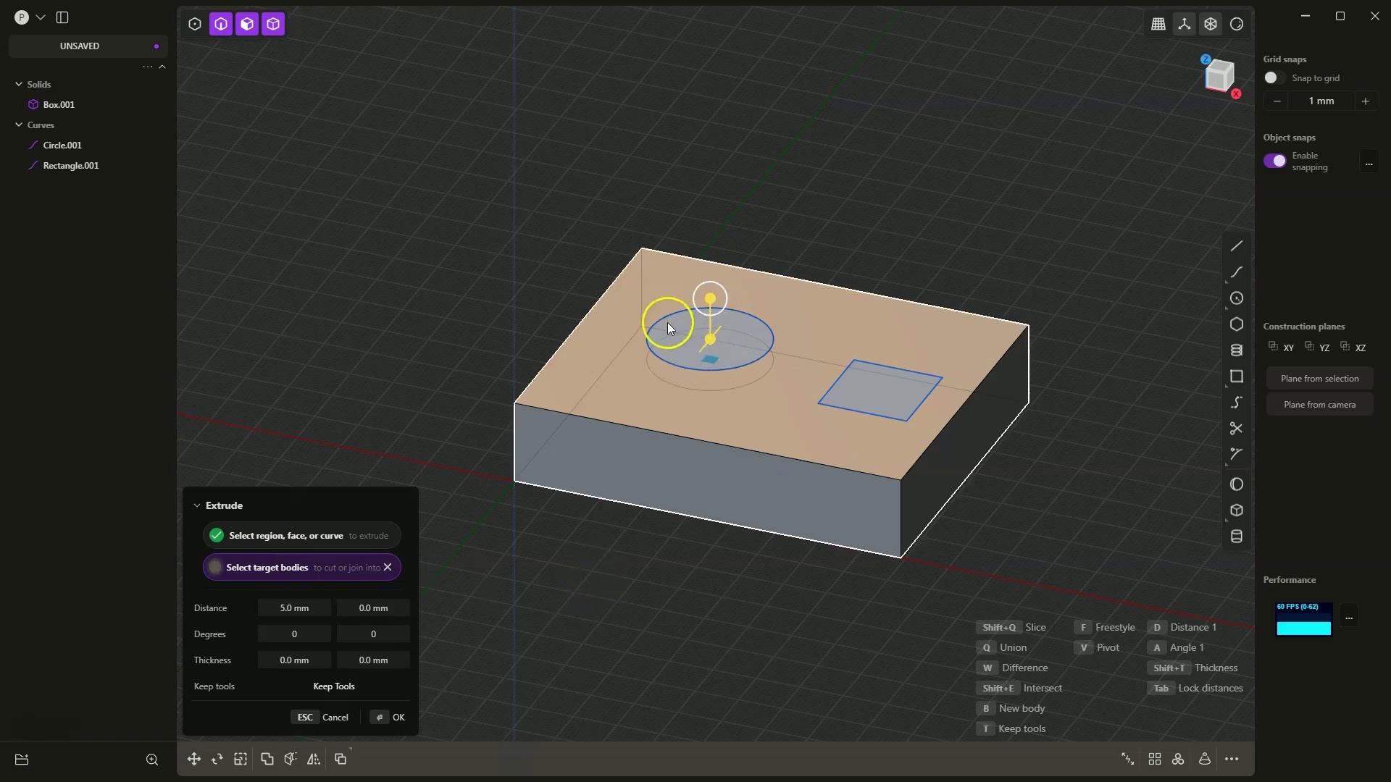
click(754, 480)
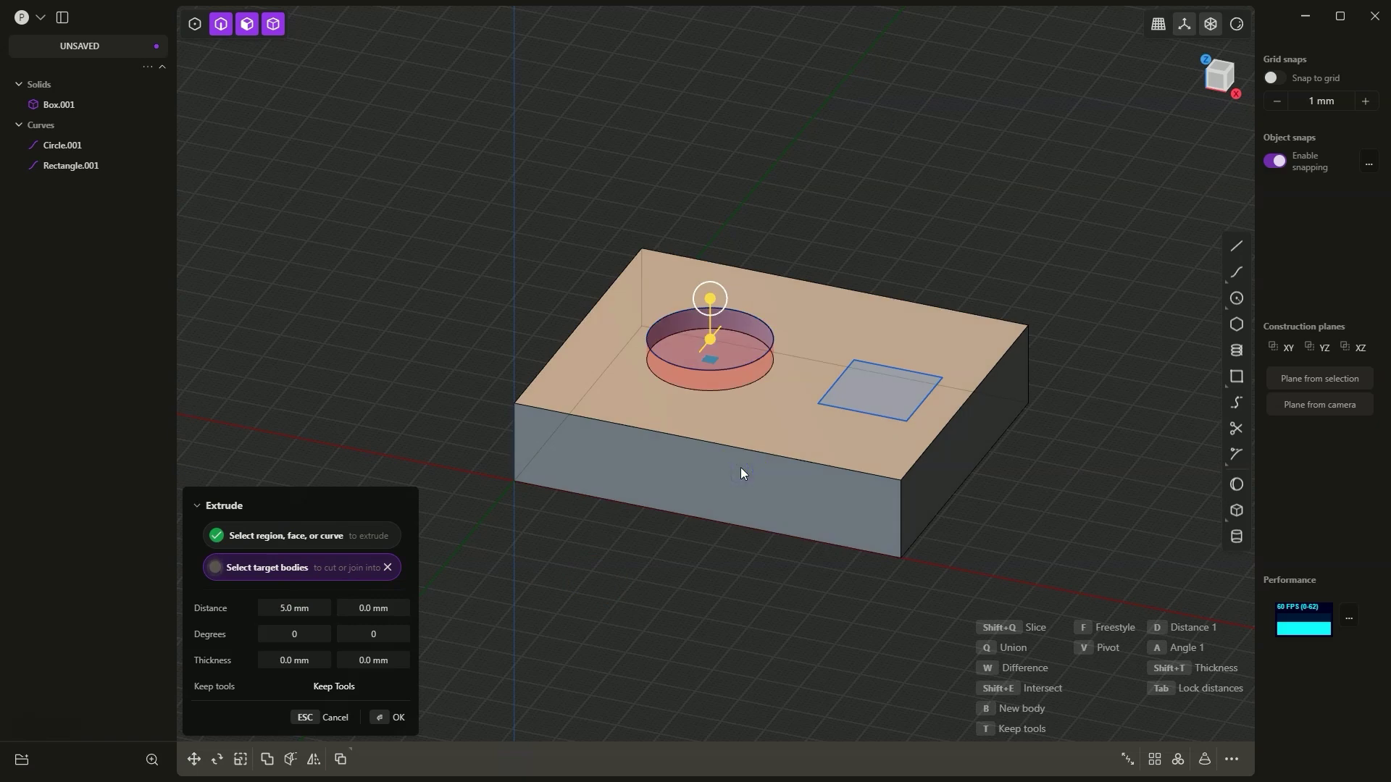
click(392, 725)
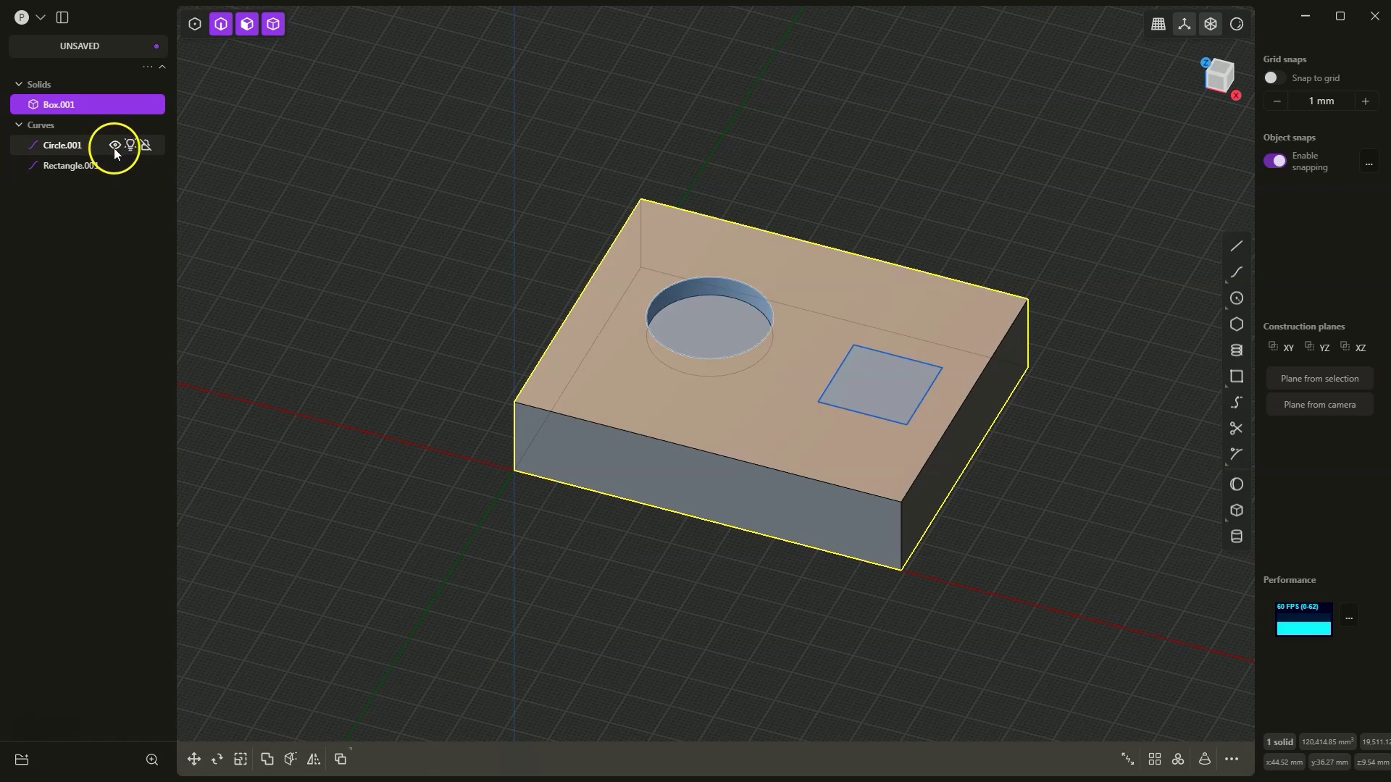
Hide Circle.001, then start a new extrusion from the circular region on the box top
click(115, 147)
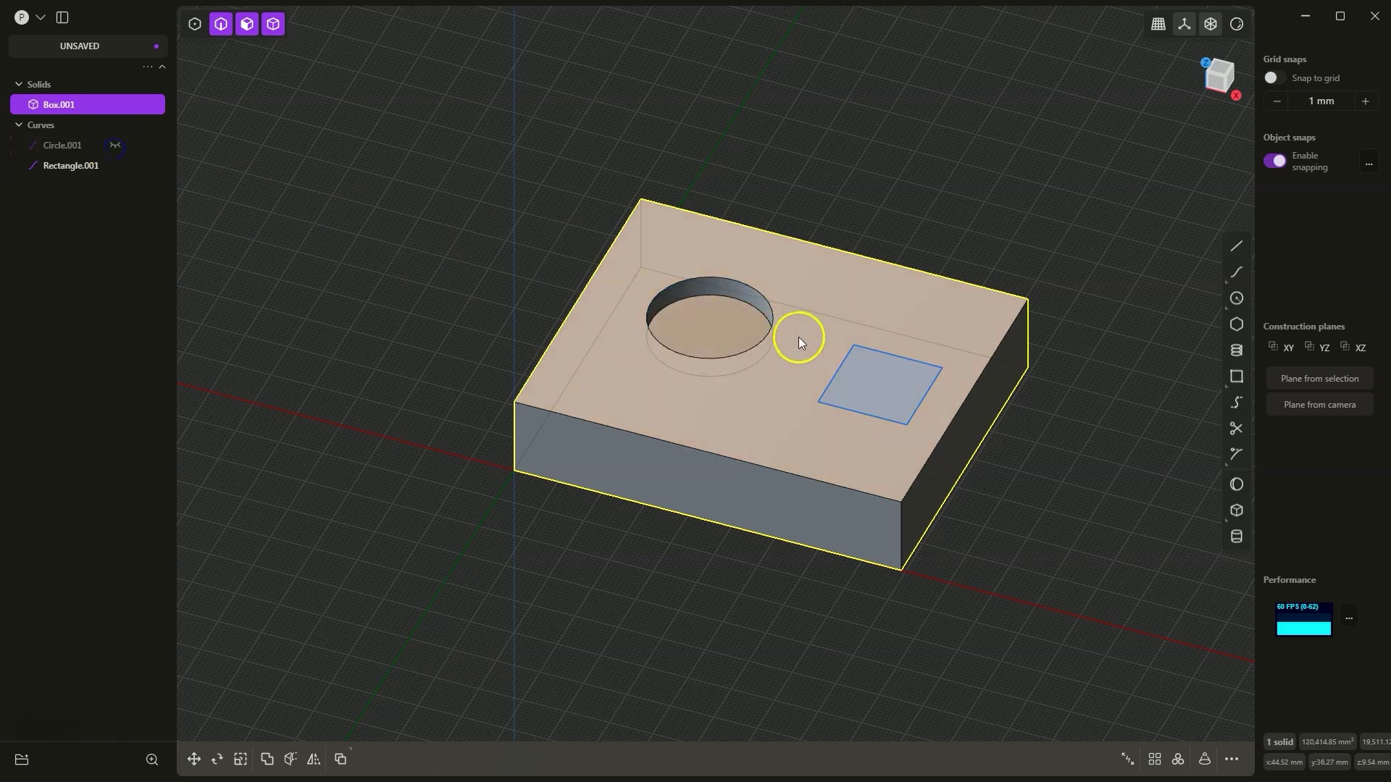
middle_drag(855, 314, 739, 294)
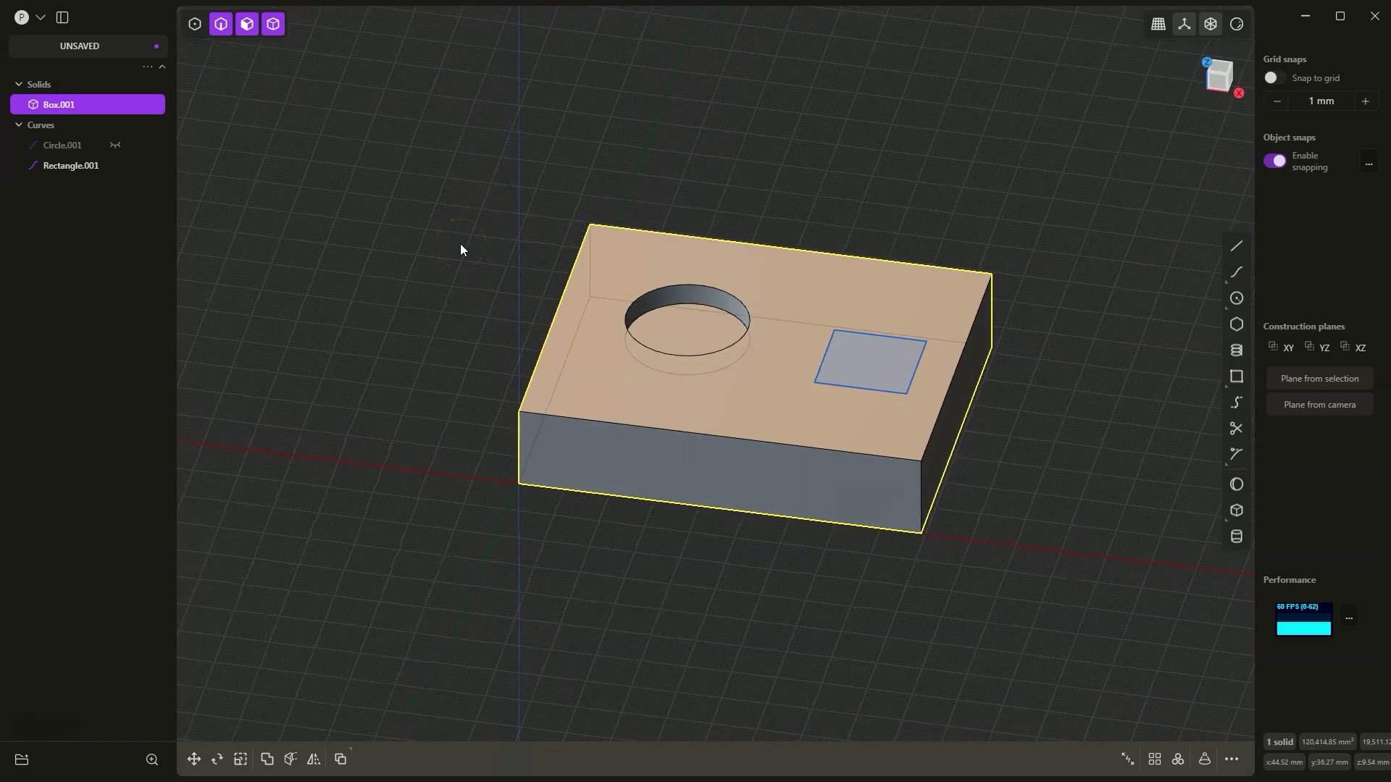
click(684, 355)
key(e)
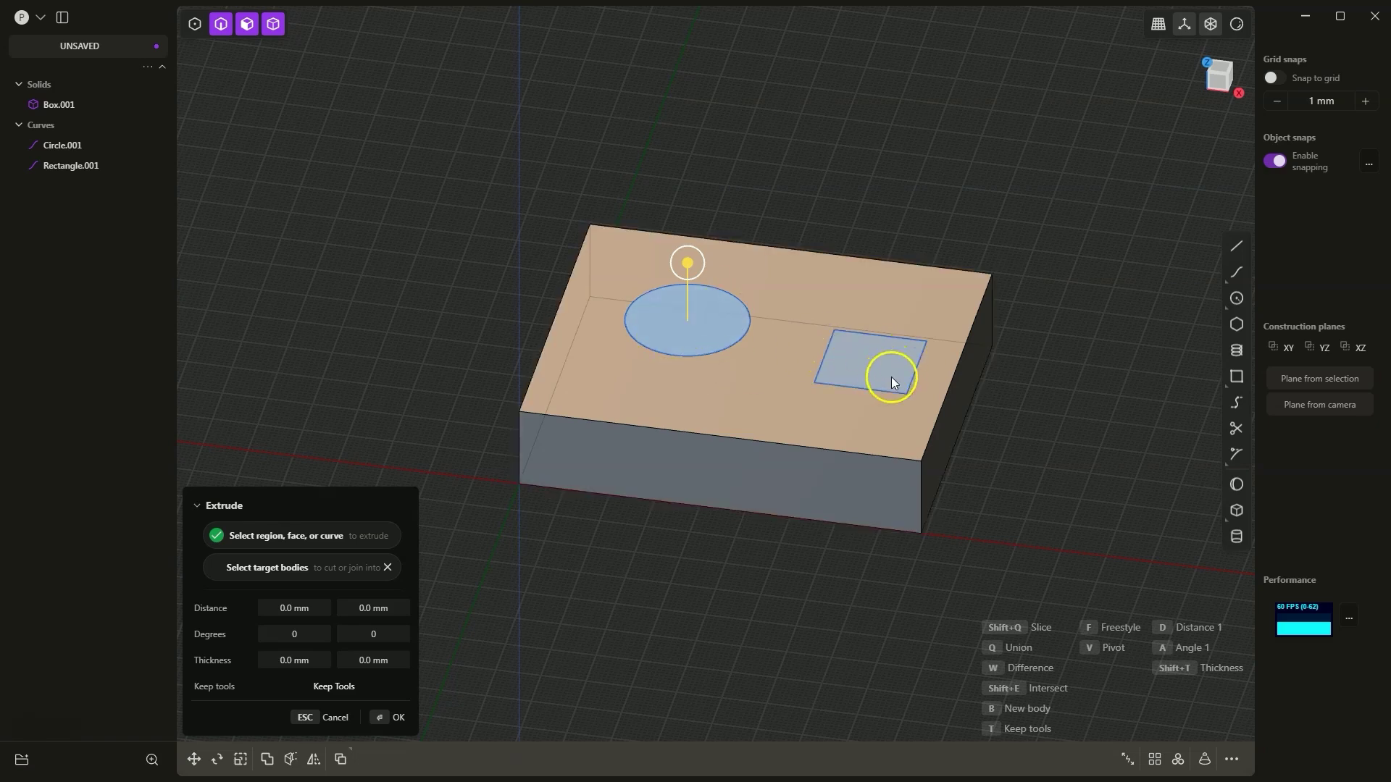
Add the rectangle region and cut both regions -7 mm into Box.001
click(877, 359)
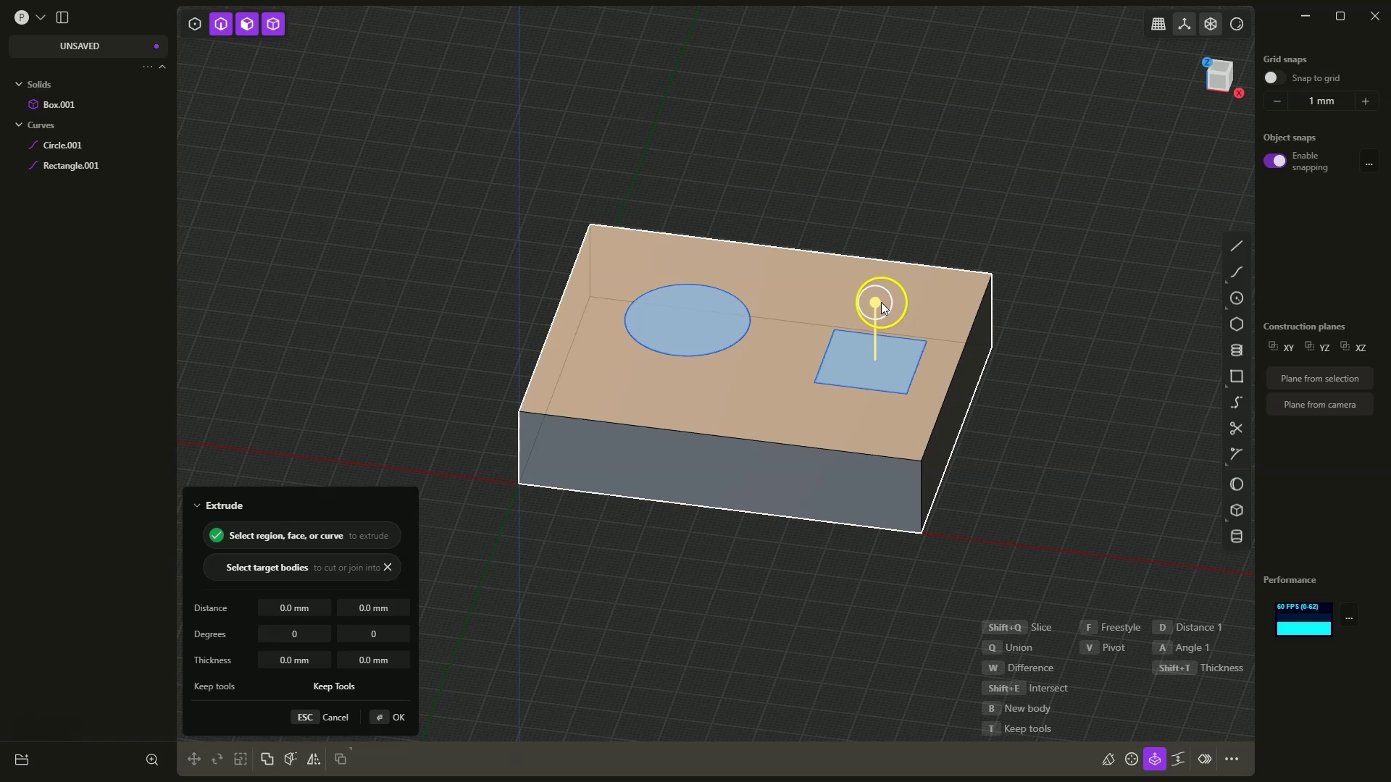
drag(878, 302, 875, 323)
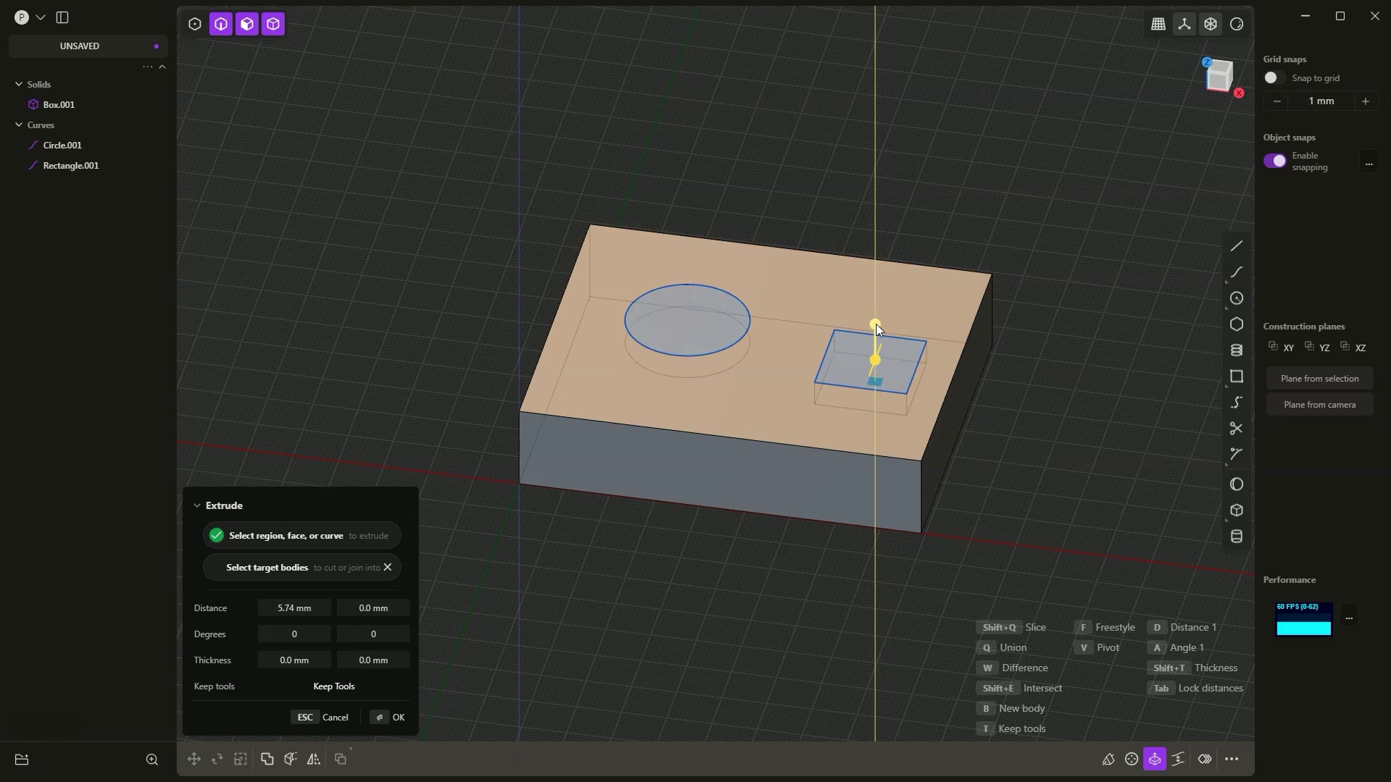
text(-7)
key(Return)
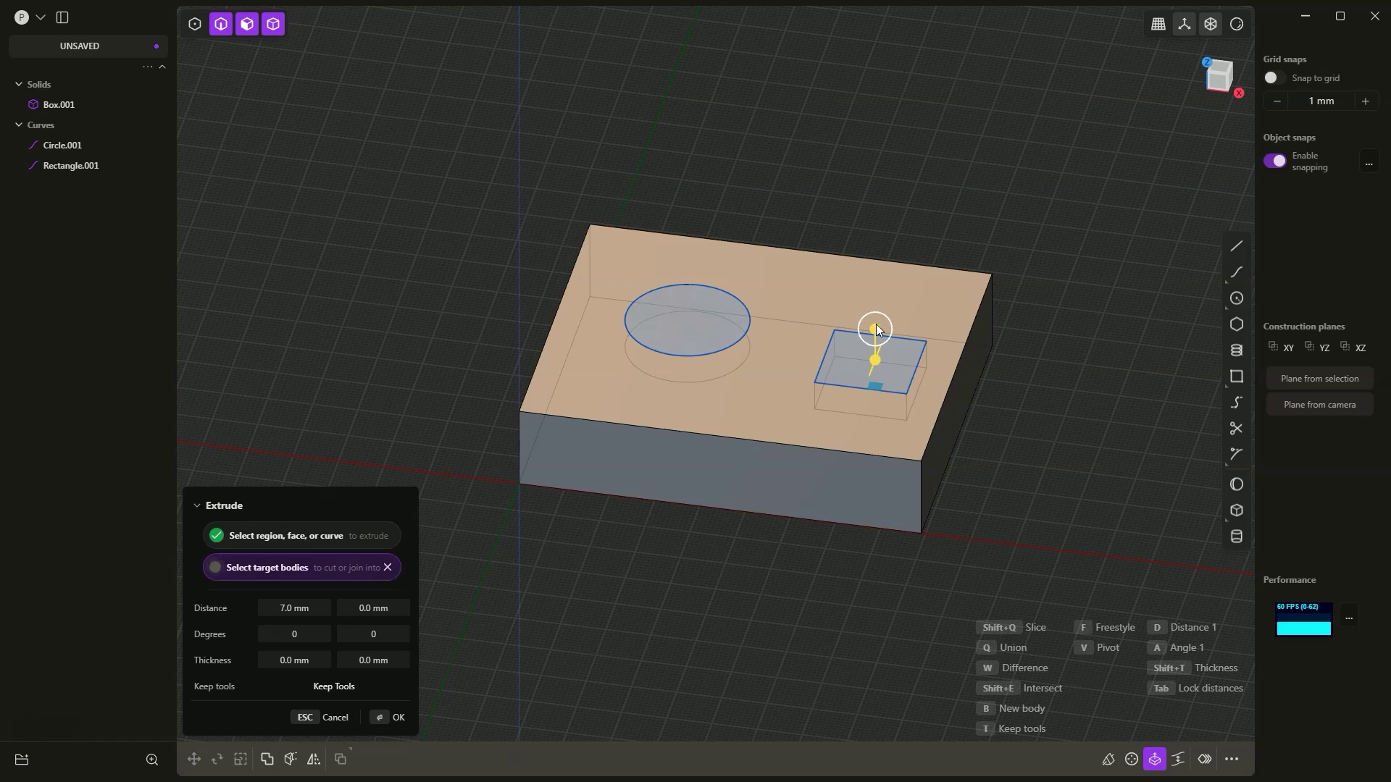
click(700, 472)
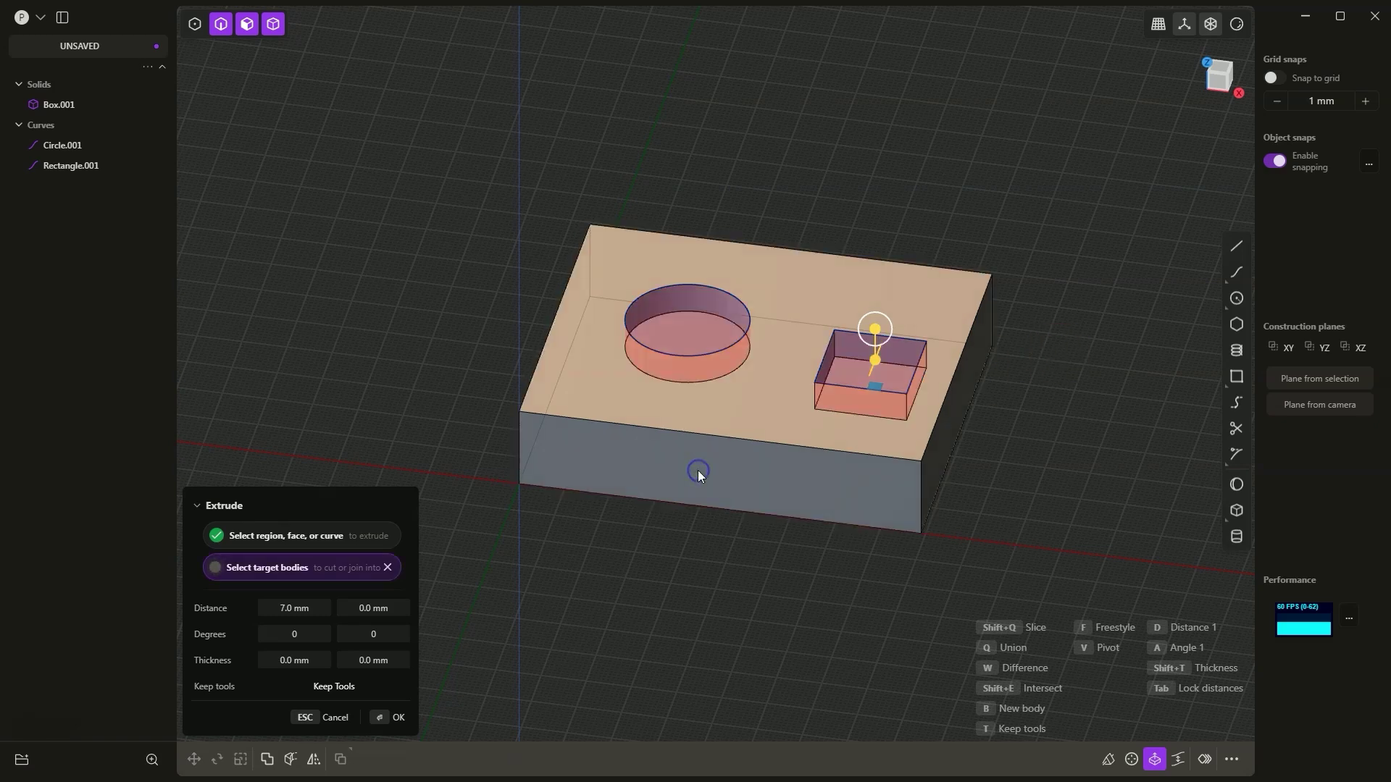
click(684, 529)
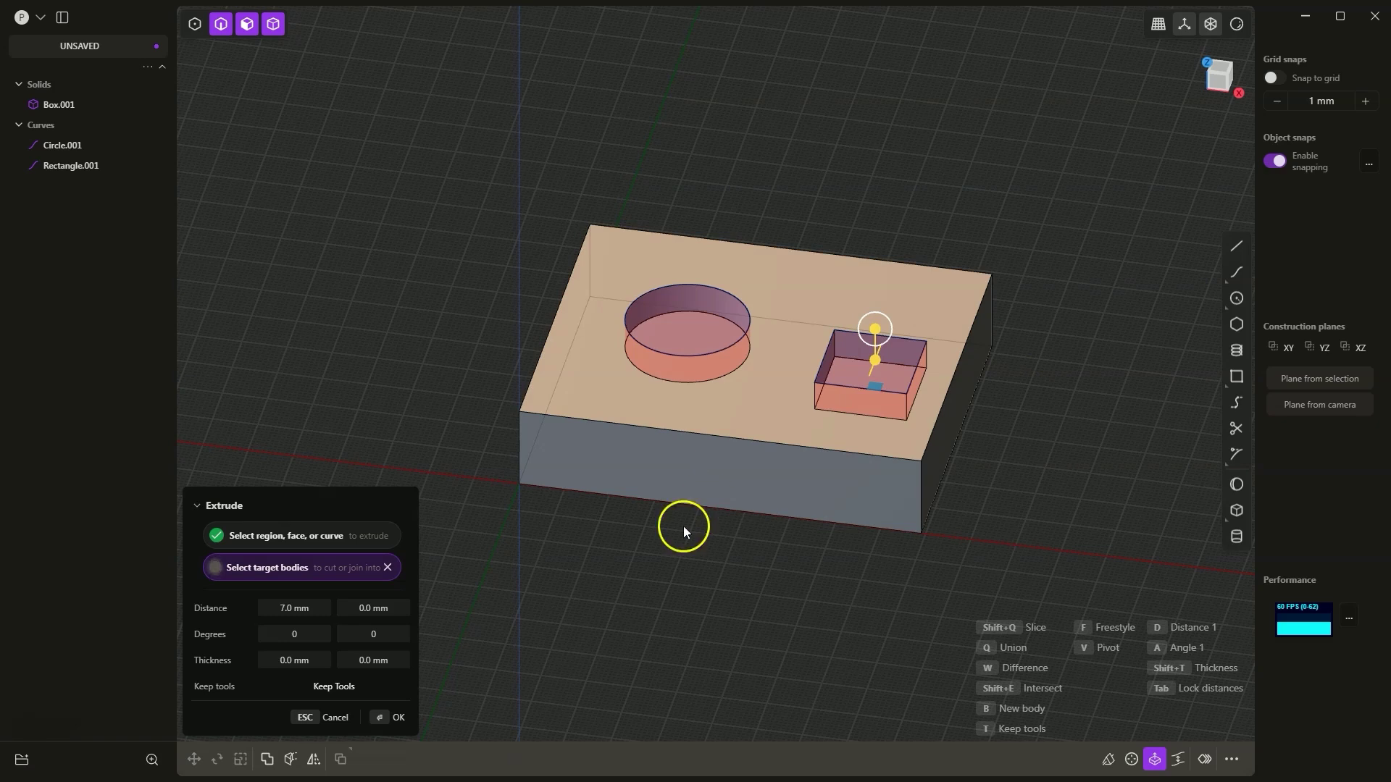
click(365, 716)
Reselect the top-face regions and begin another extrusion, inspecting the new pockets
click(611, 475)
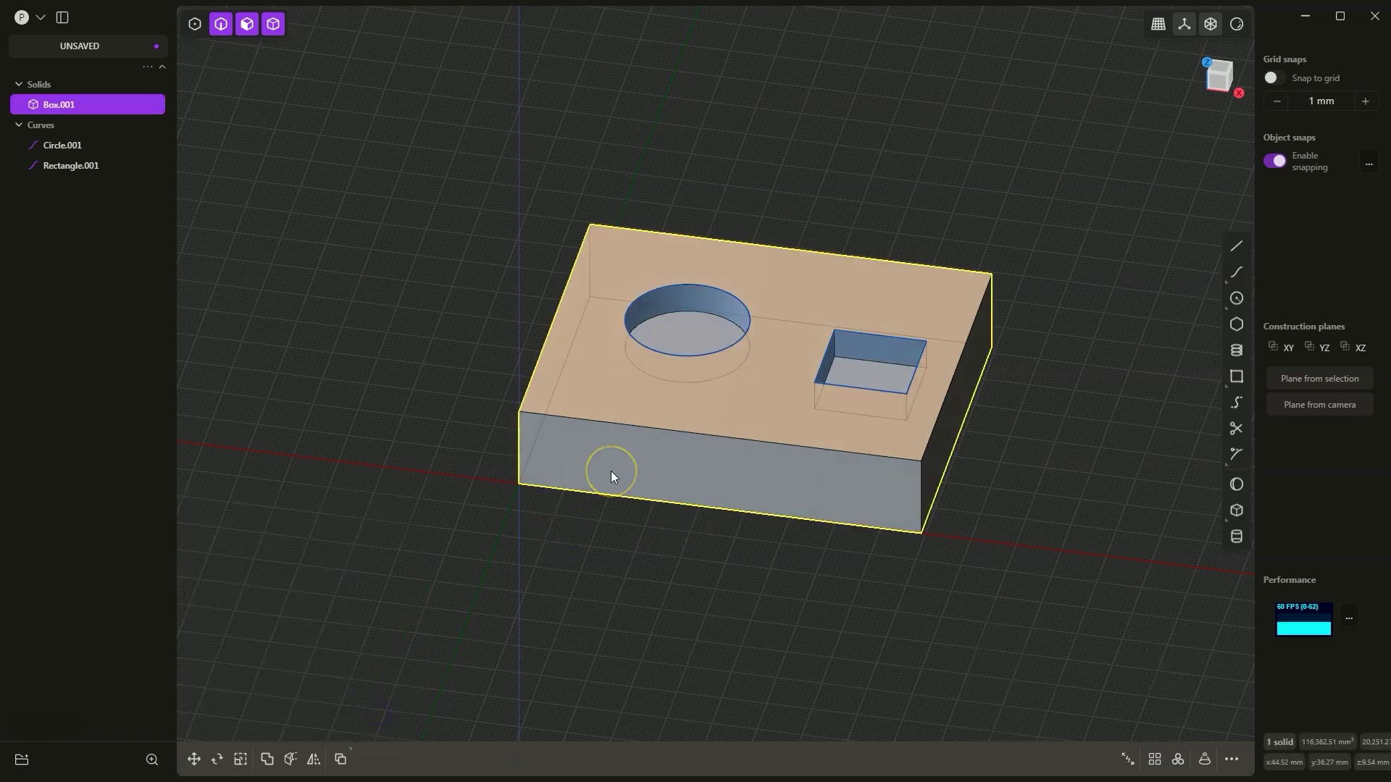
middle_drag(758, 455, 718, 384)
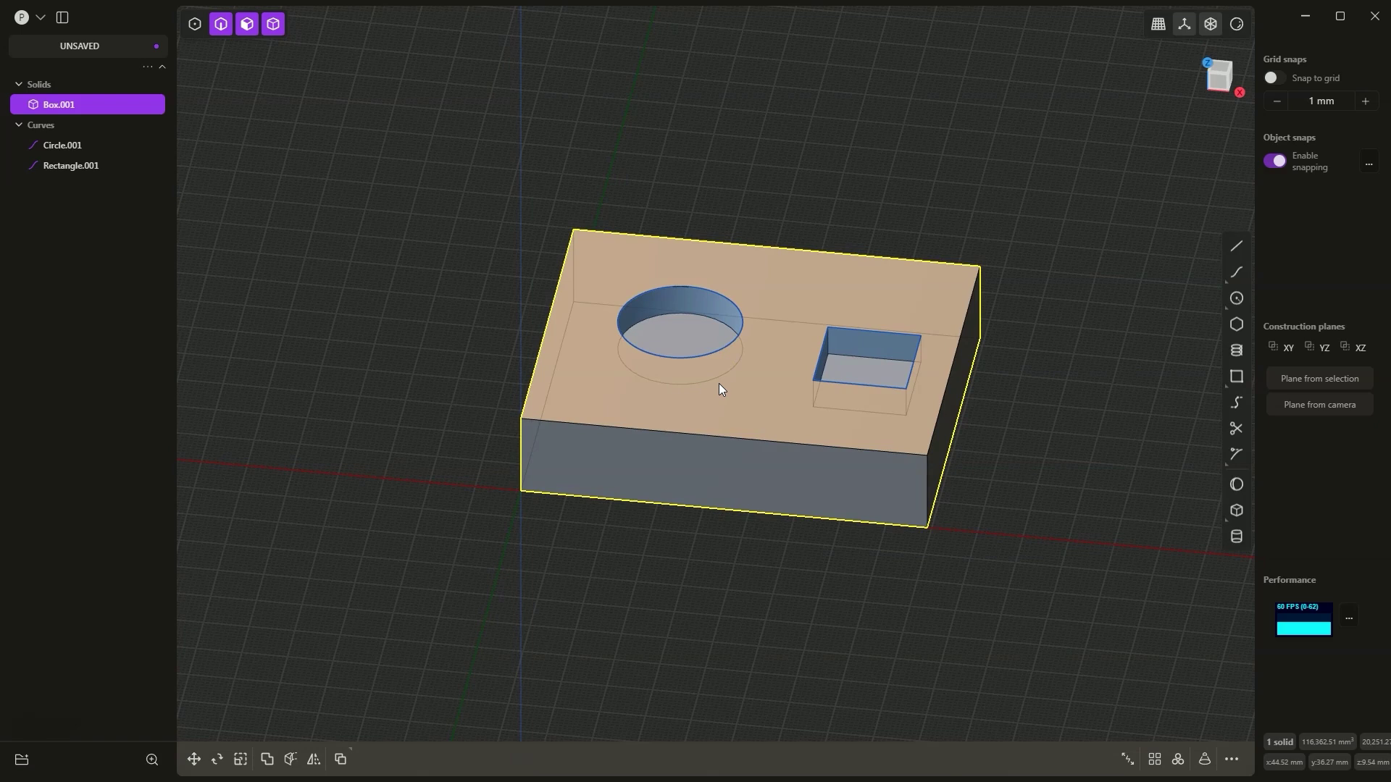
key(x)
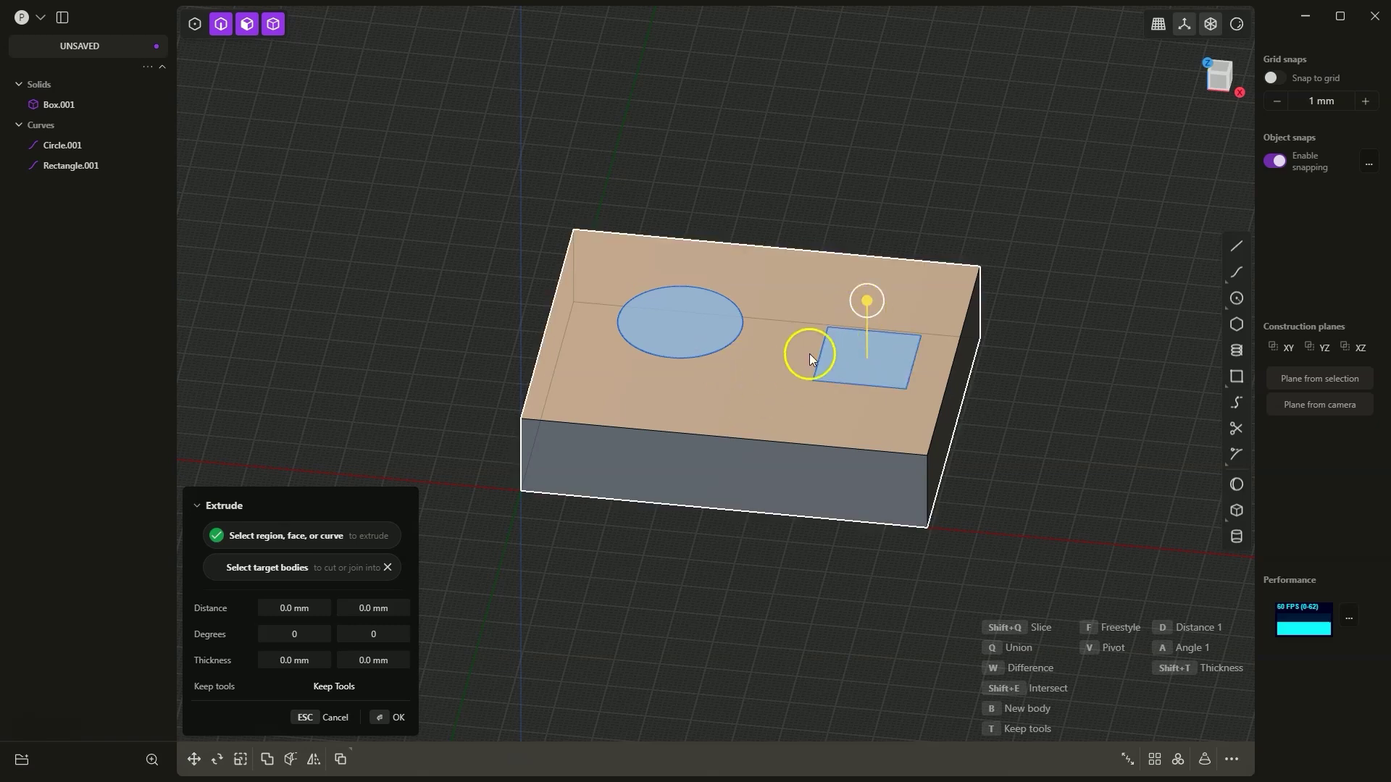
Extrude the circle and rectangle -7 mm into separate solids Extruded.001 and Extruded.002
drag(866, 301, 868, 333)
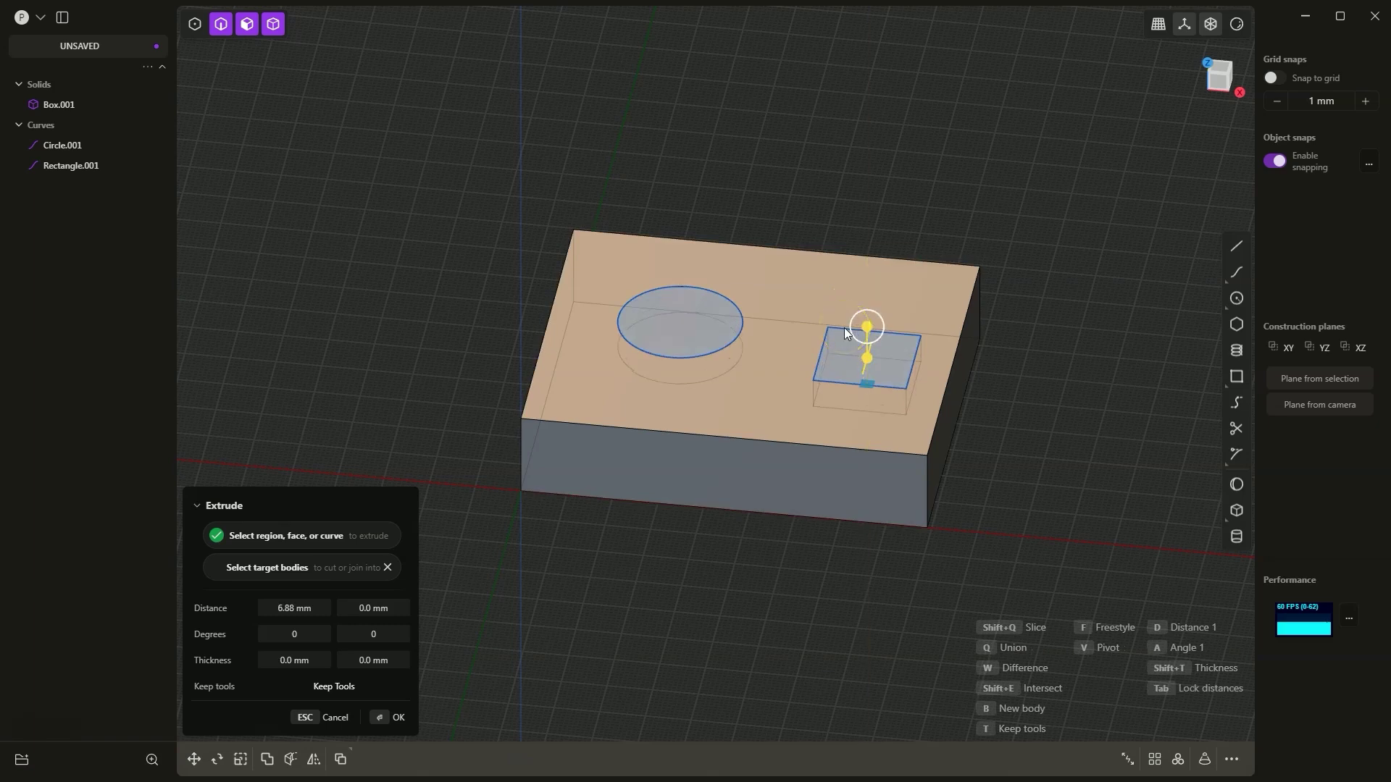
click(845, 327)
text(-7)
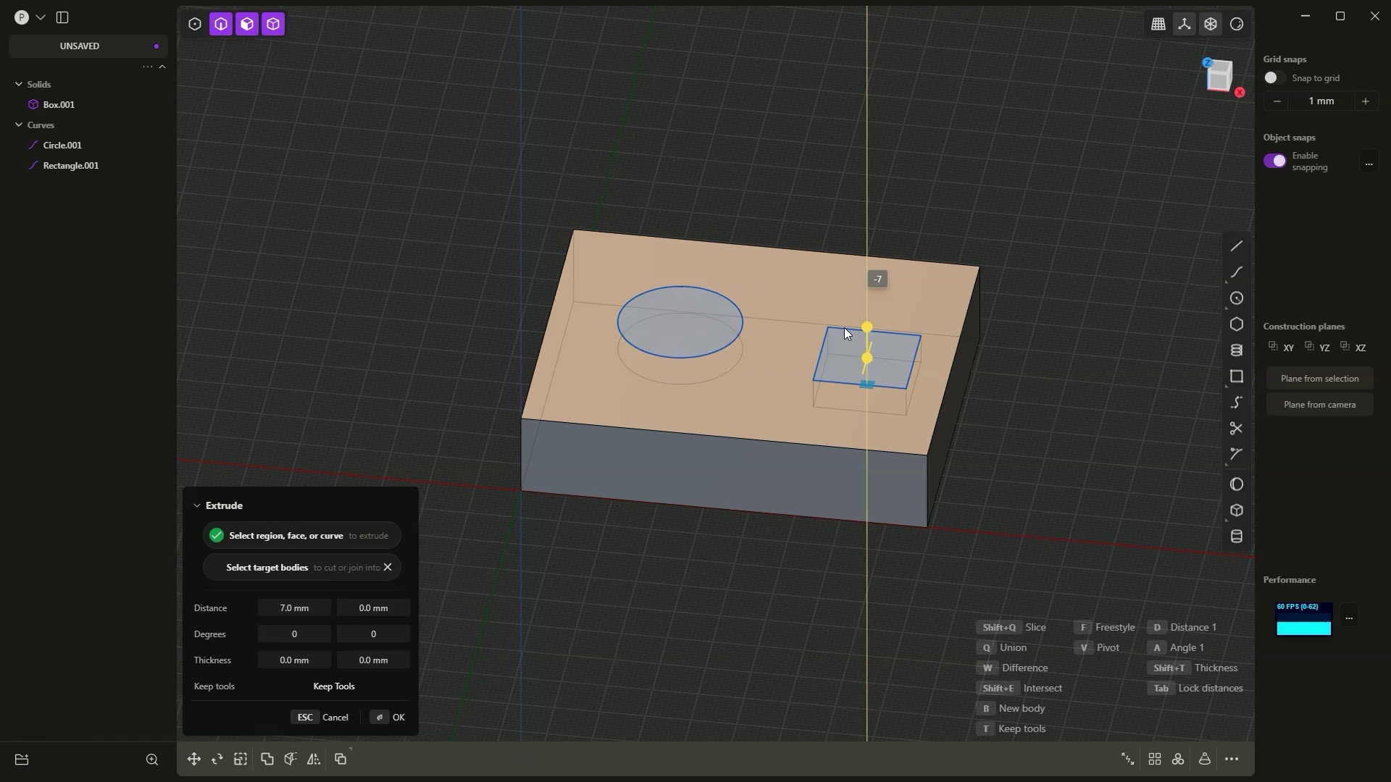
key(Return)
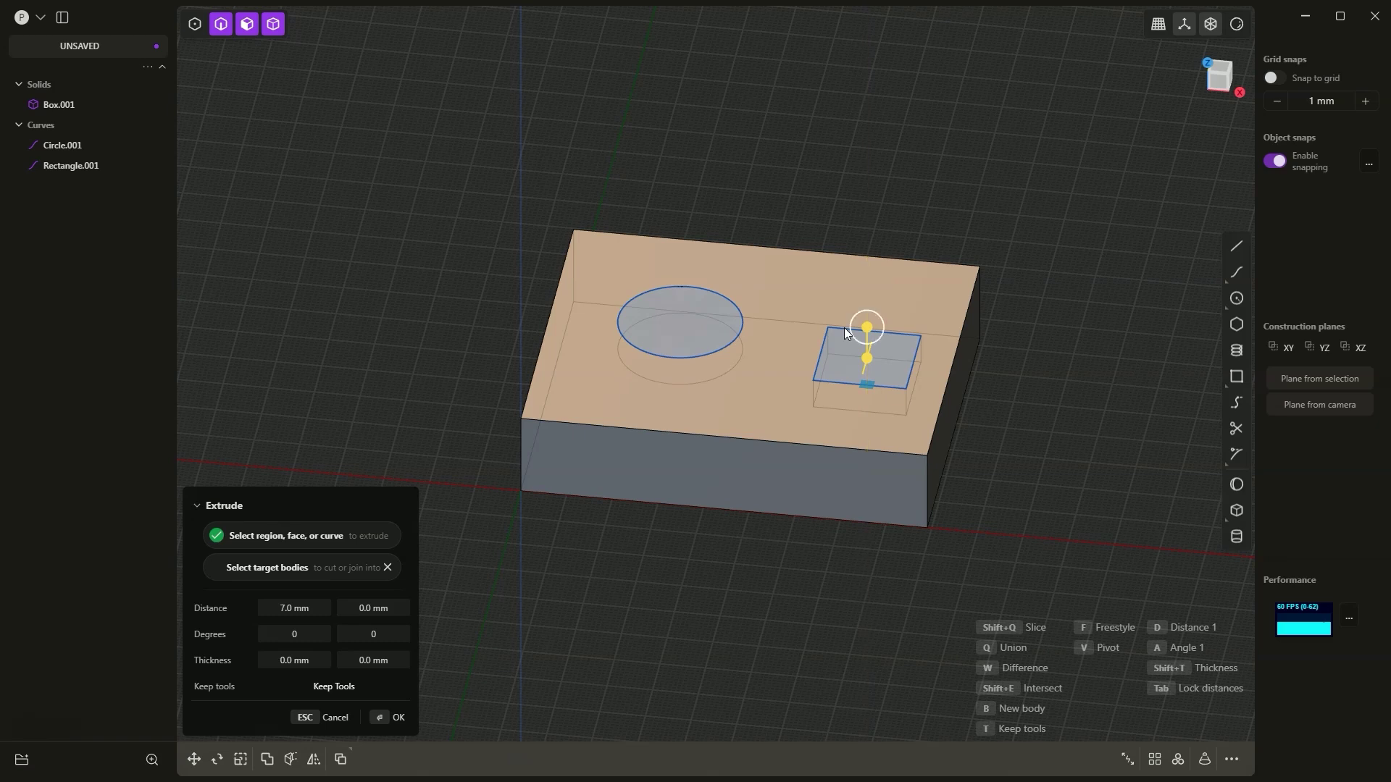
key(Return)
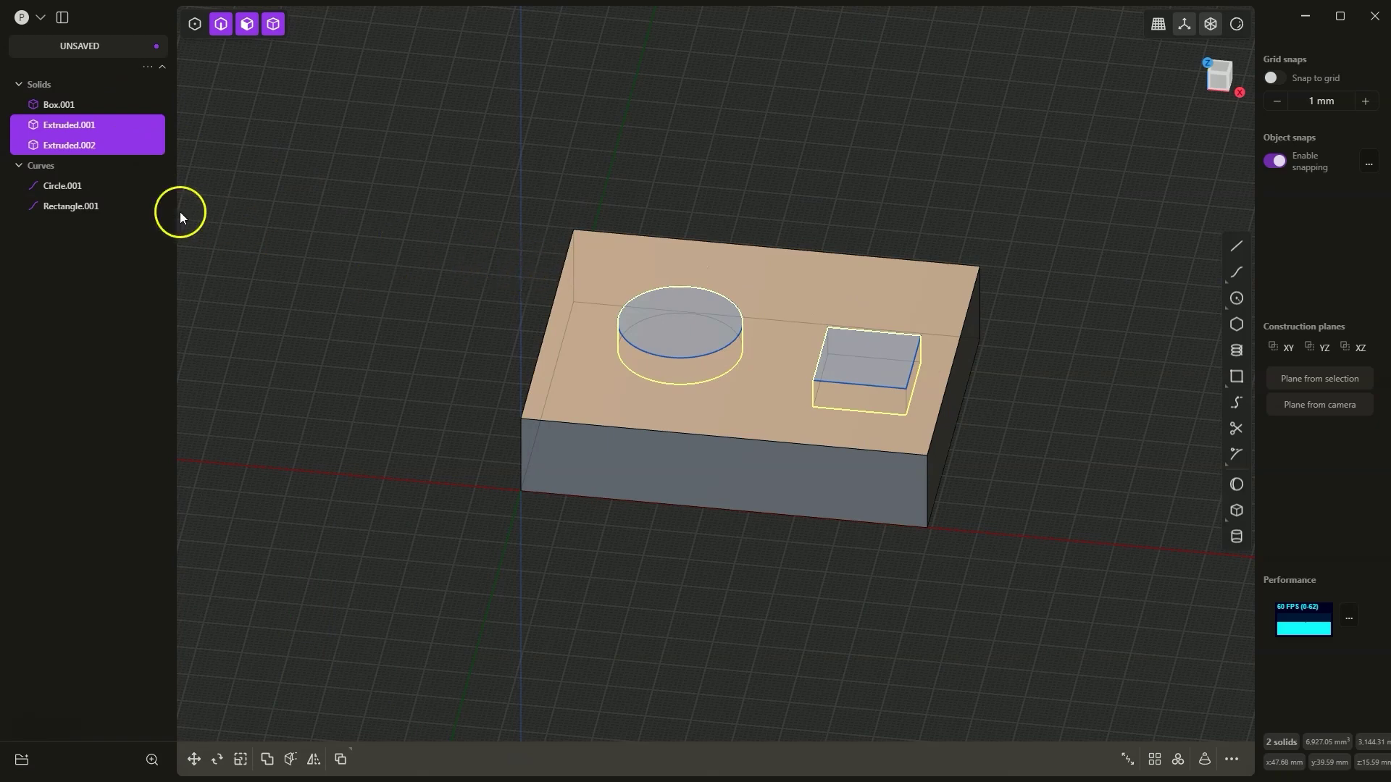
Hide the Circle.001 and Rectangle.001 curves in the outliner
click(116, 186)
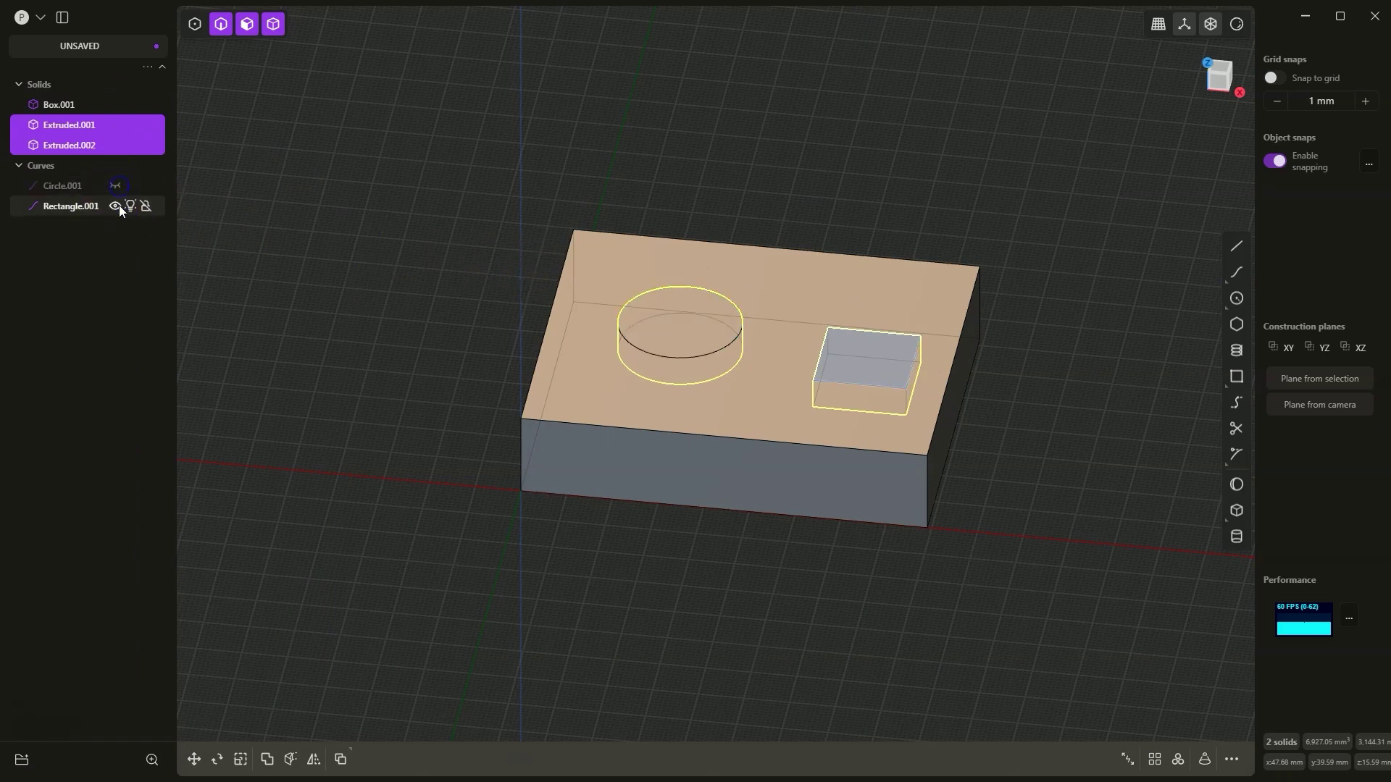
click(115, 206)
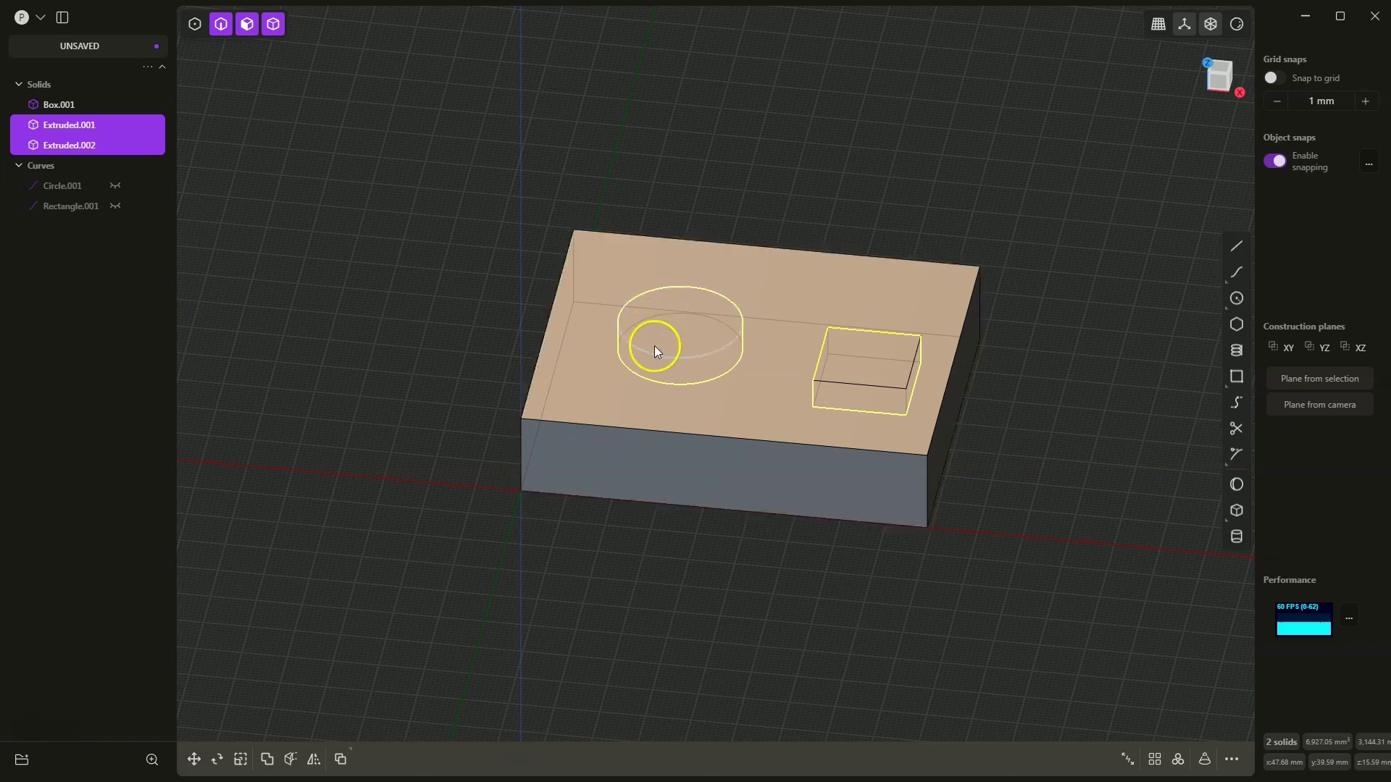
Select Box.001, Extruded.001 and Extruded.002 together in the outliner
click(575, 386)
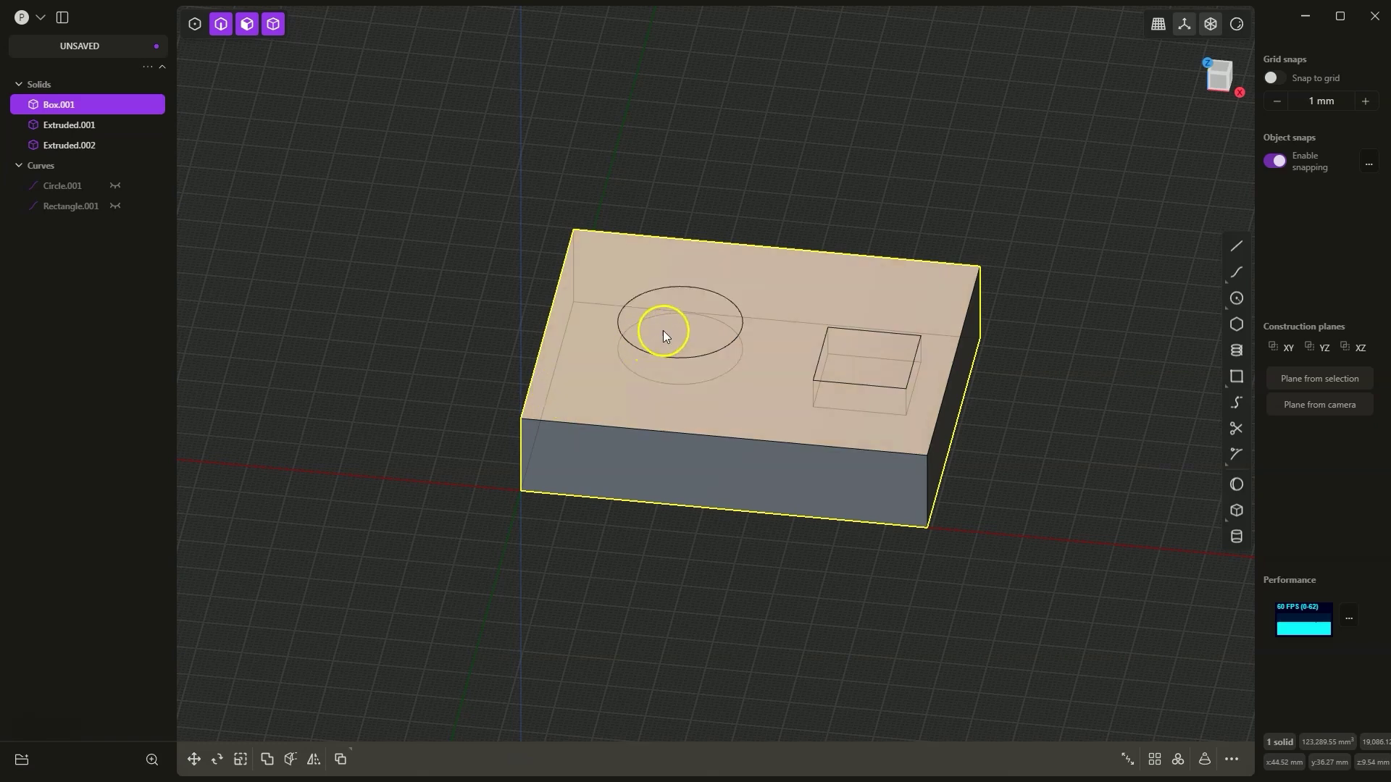
click(647, 345)
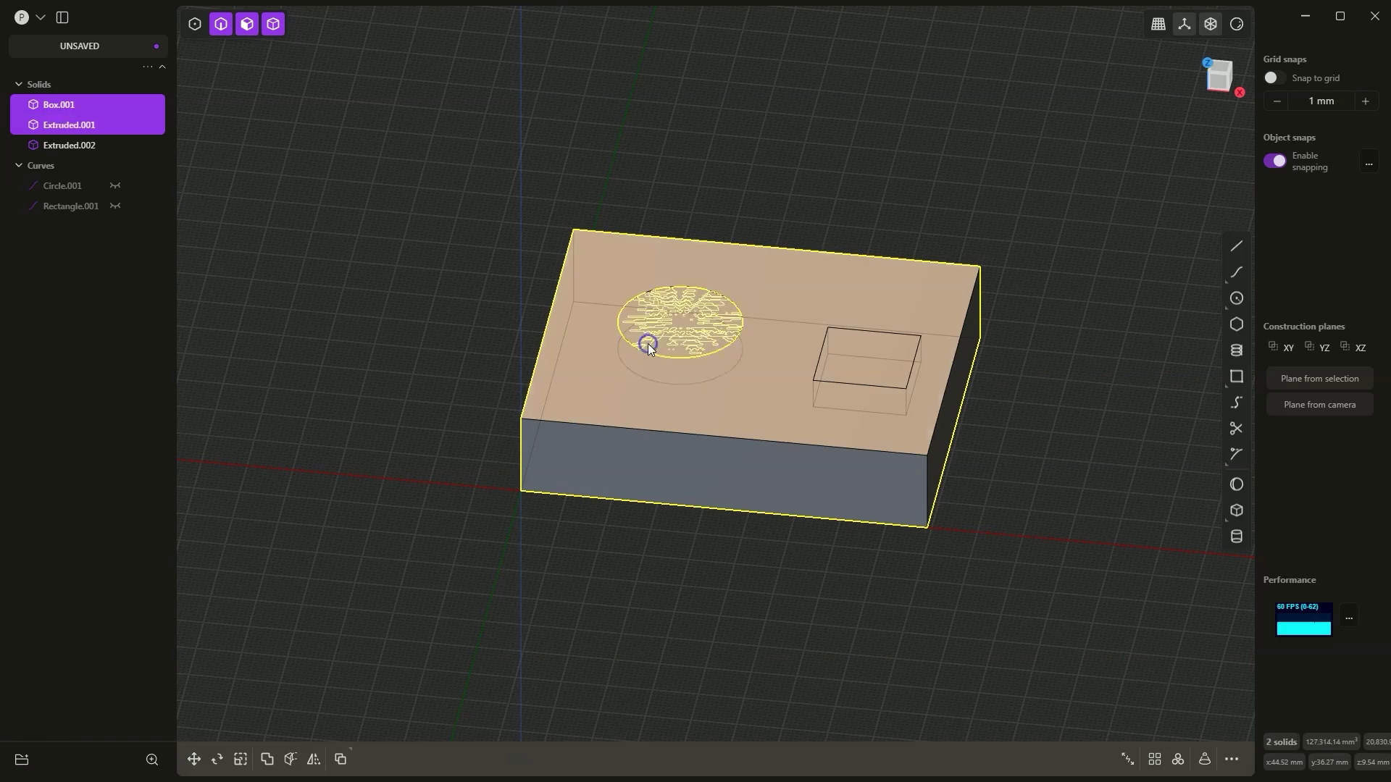
click(854, 378)
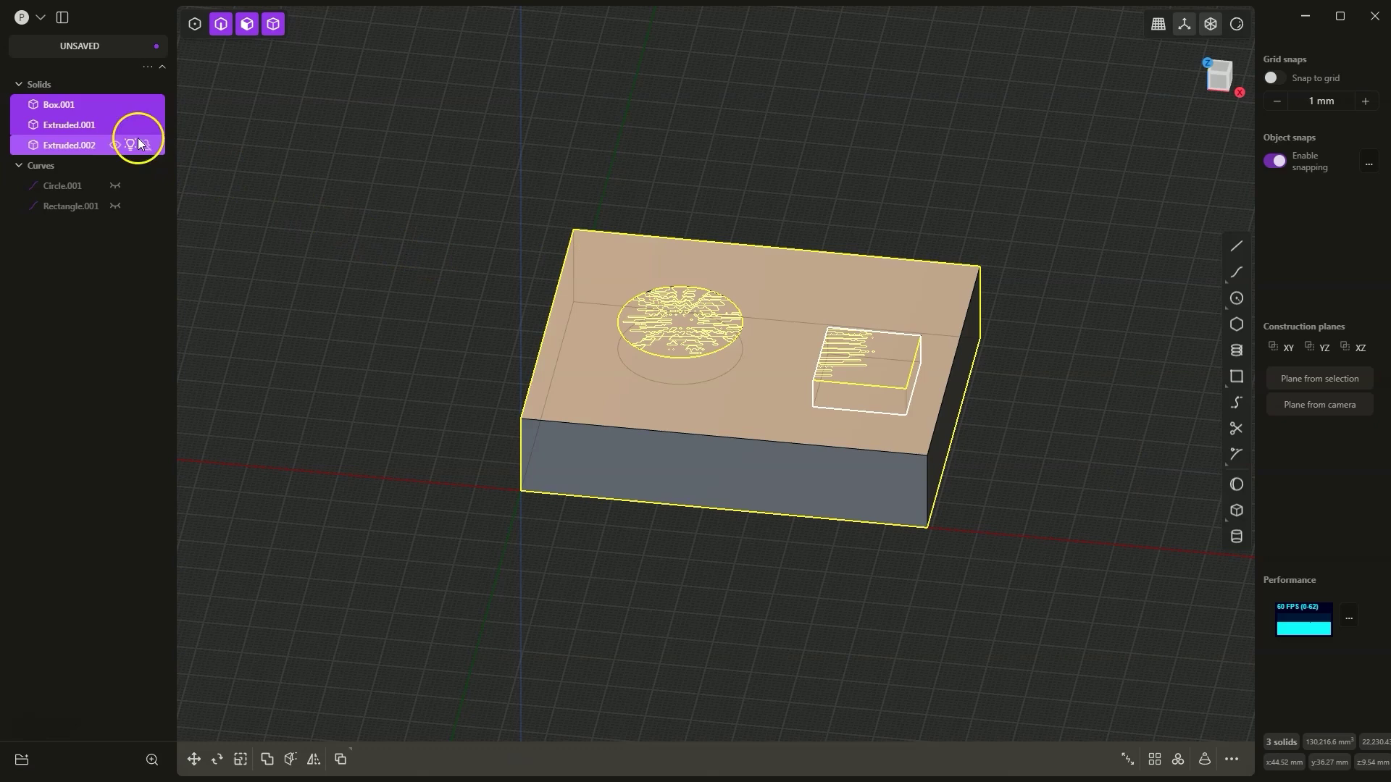
click(63, 106)
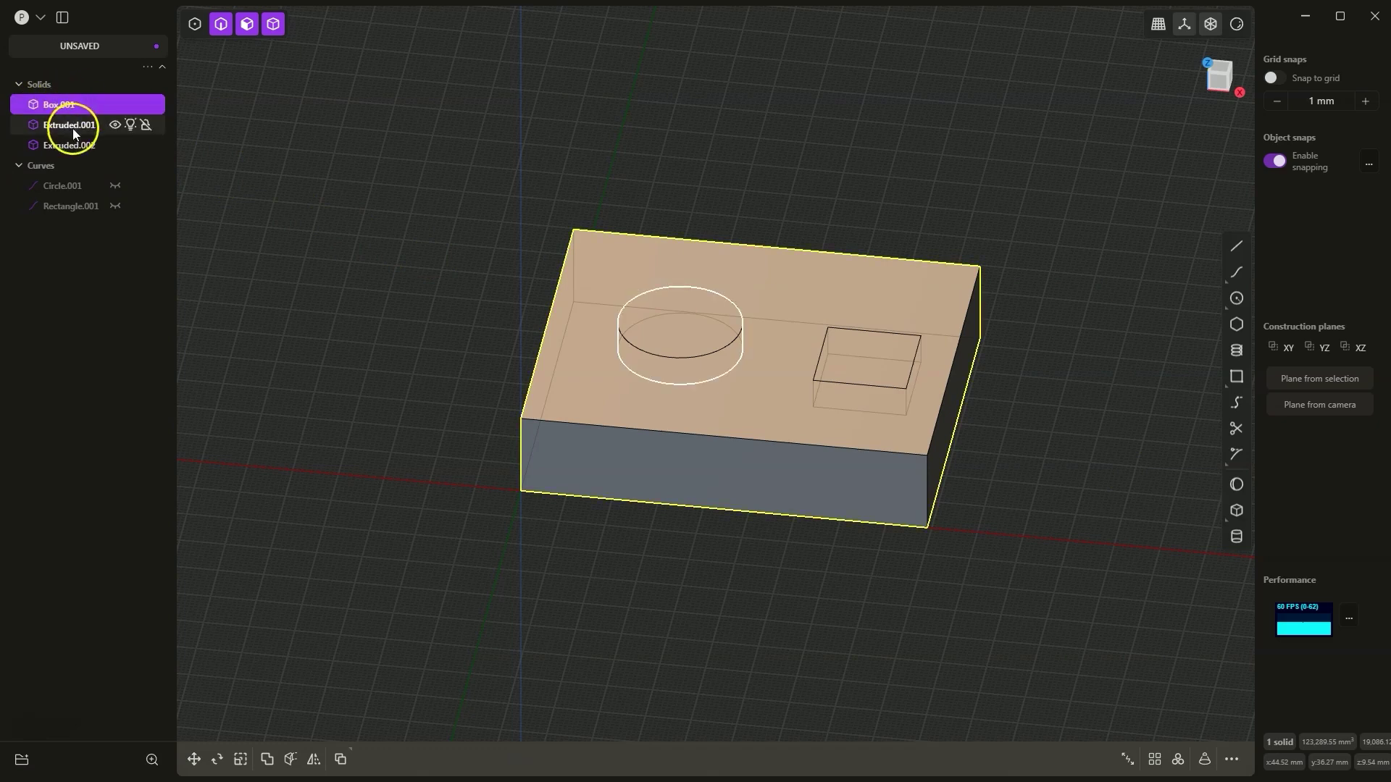
shift+click(73, 124)
shift+click(75, 147)
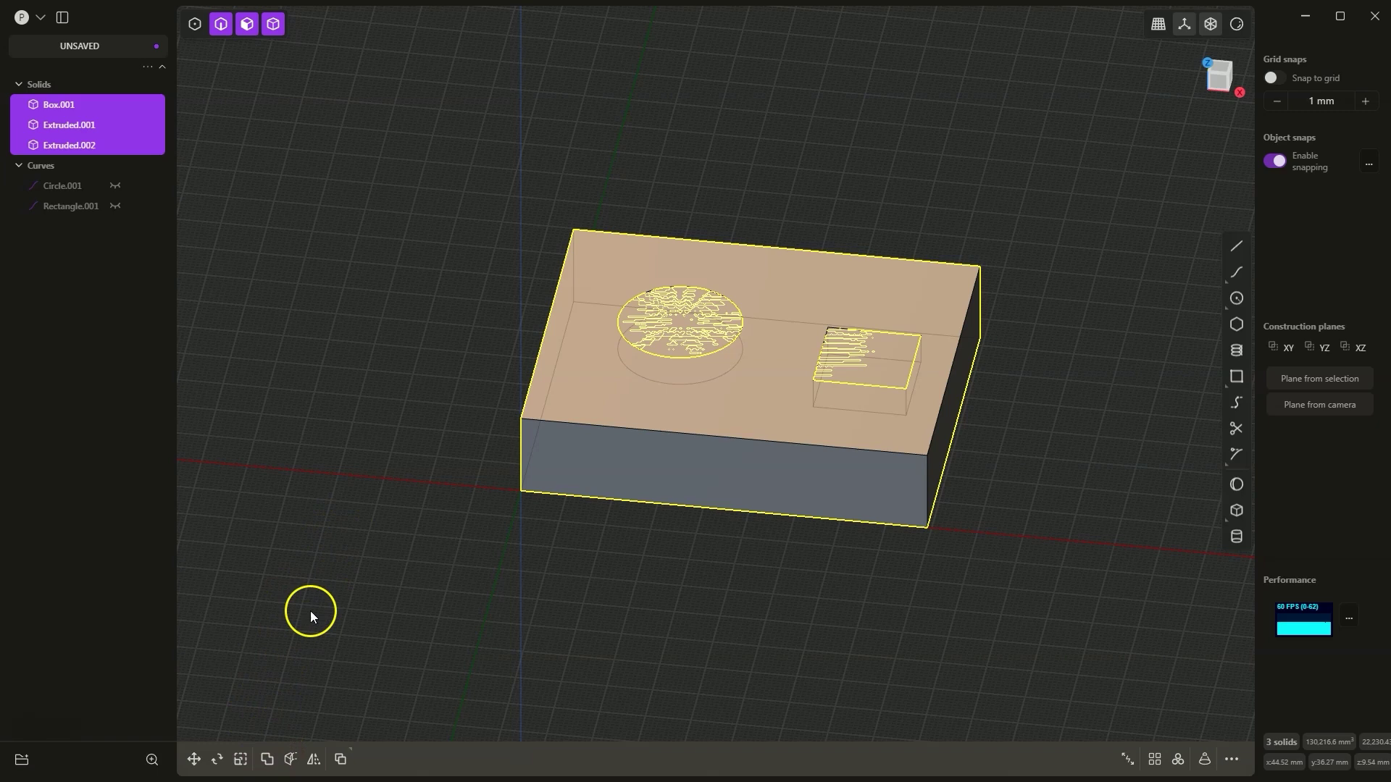
Apply a Boolean Diff subtracting Extruded.001 and Extruded.002 from Box.001
click(274, 762)
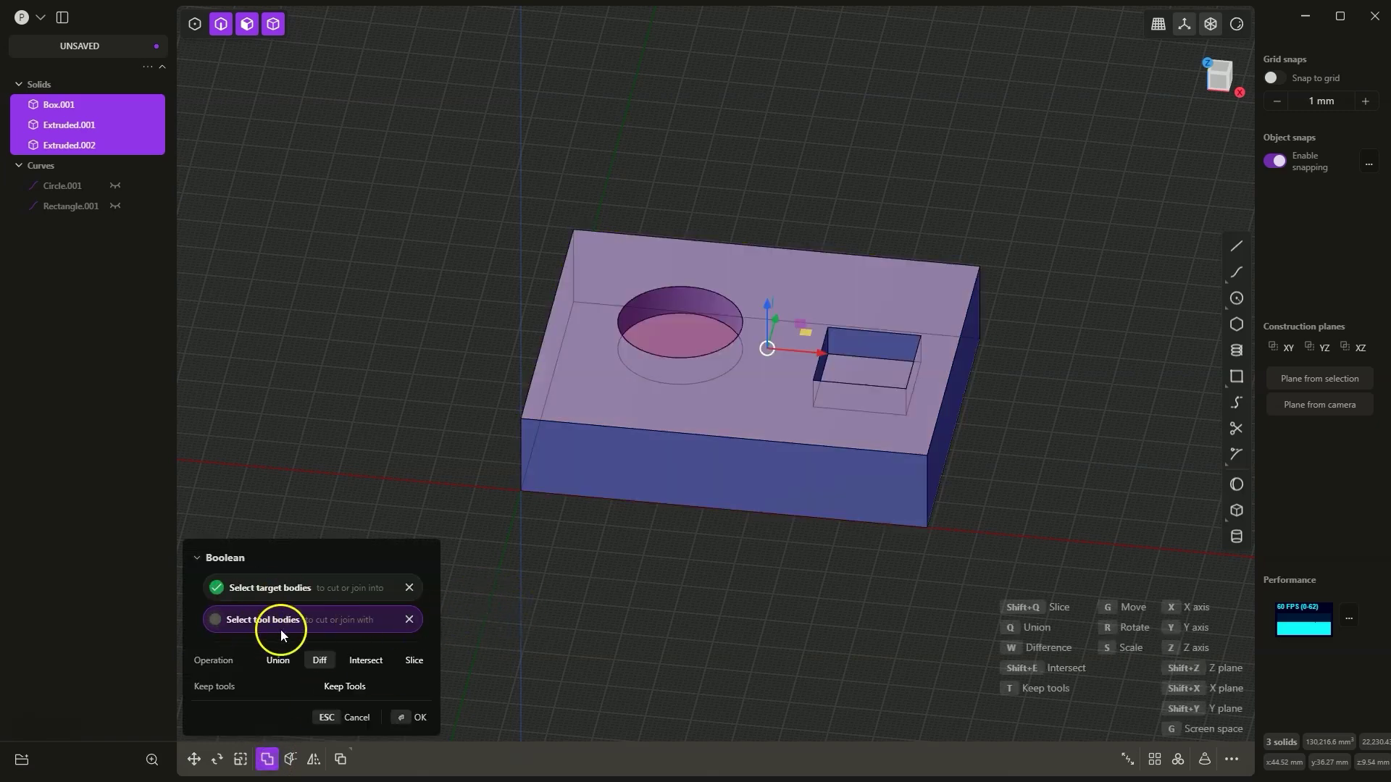
click(332, 674)
click(417, 719)
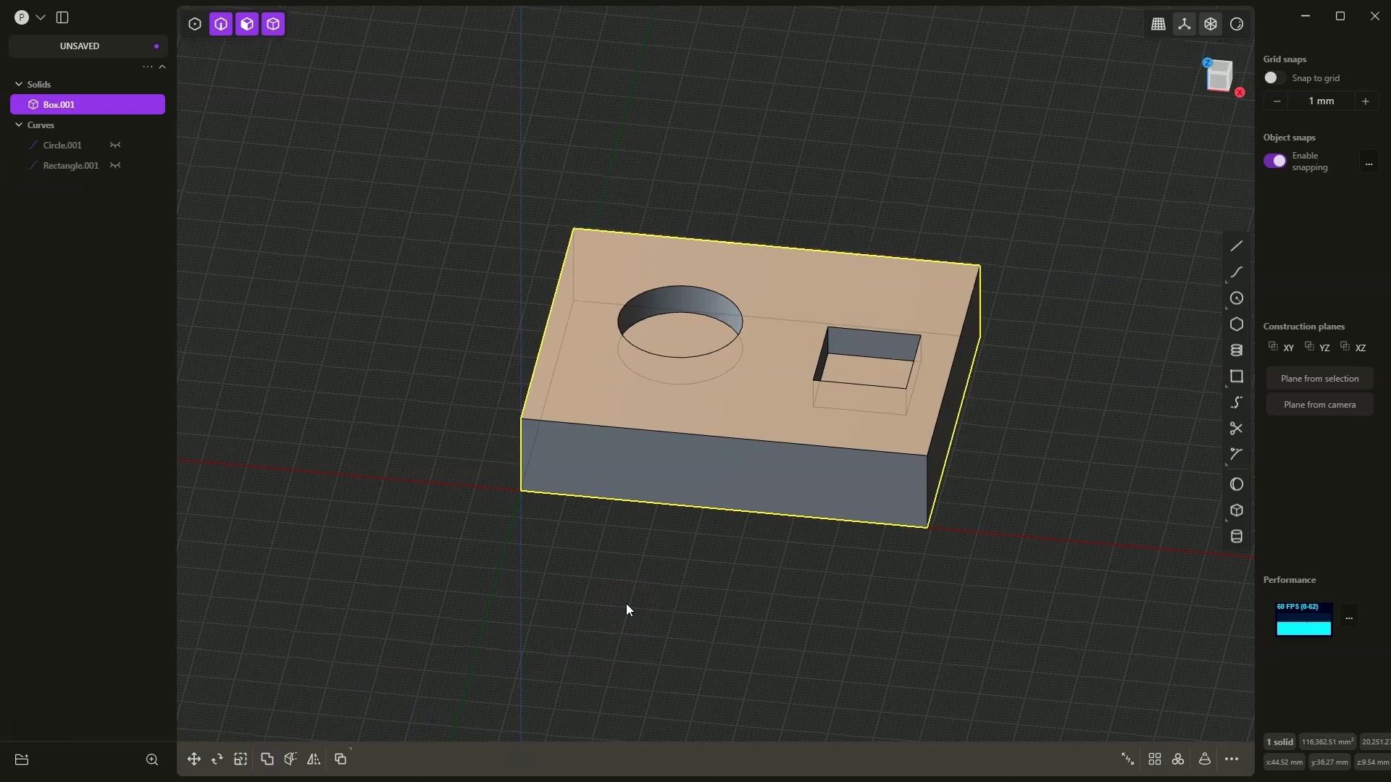
middle_drag(714, 410, 725, 383)
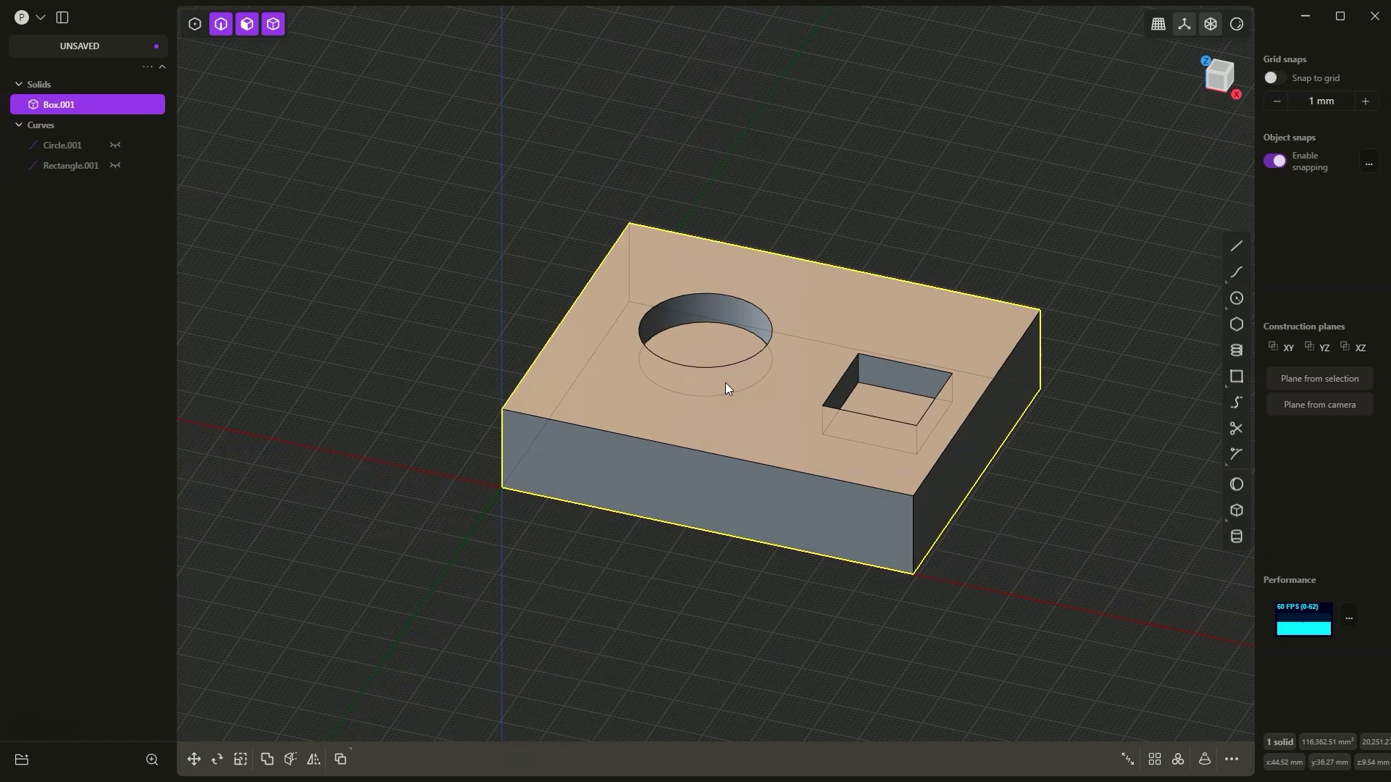
mouse_move(724, 382)
mouse_down()
mouse_move(783, 348)
mouse_move(789, 372)
mouse_move(747, 379)
mouse_up()
On a temporary plane from the box's front face, draw Circle.002 straddling its top edge
click(706, 479)
key(o)
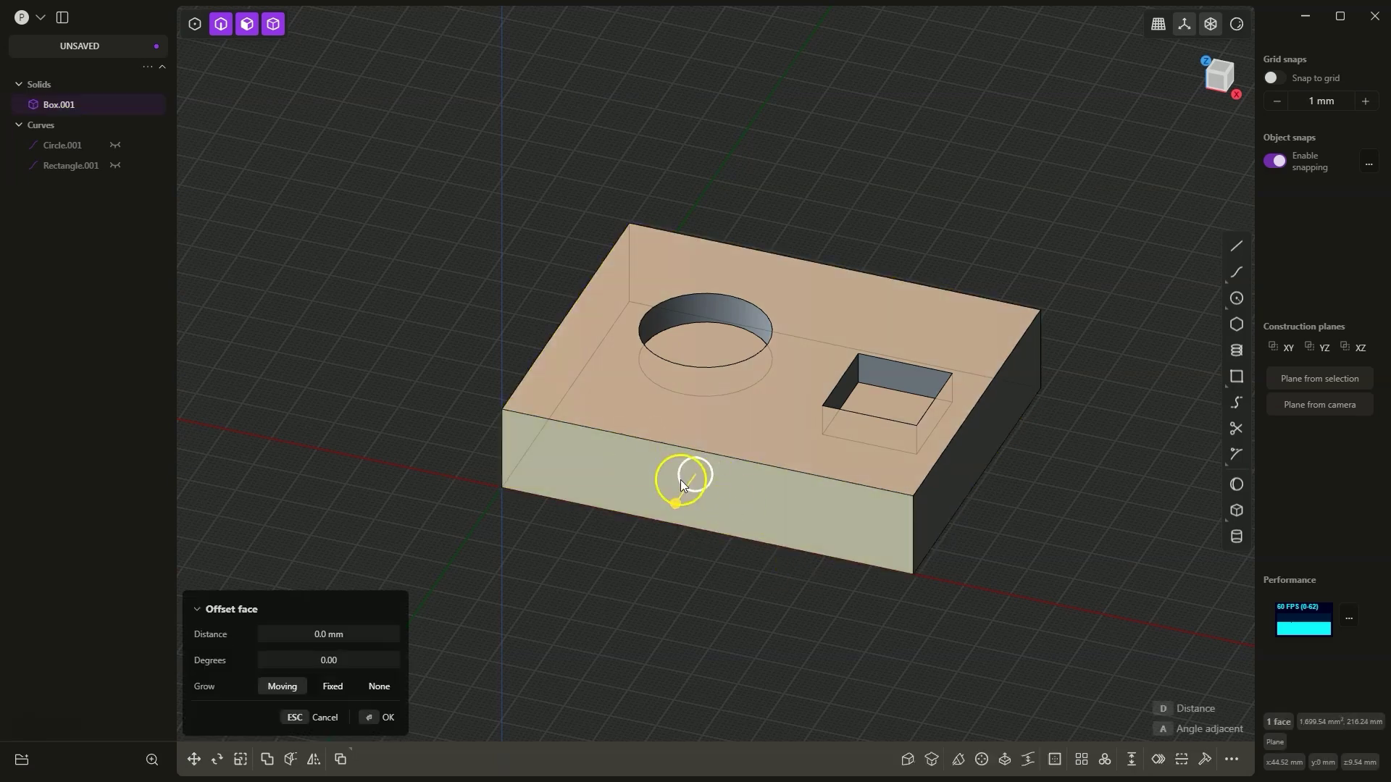
key(/)
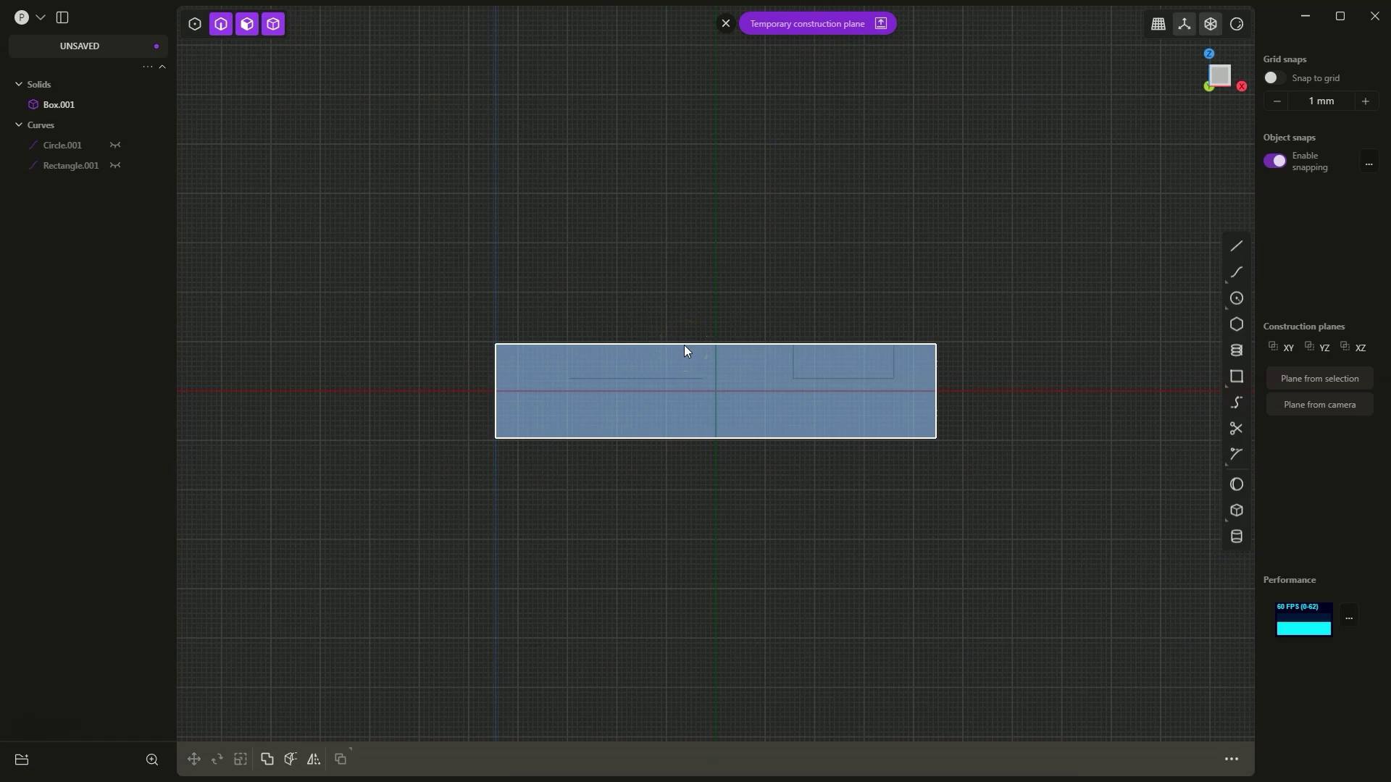
click(977, 308)
click(1237, 298)
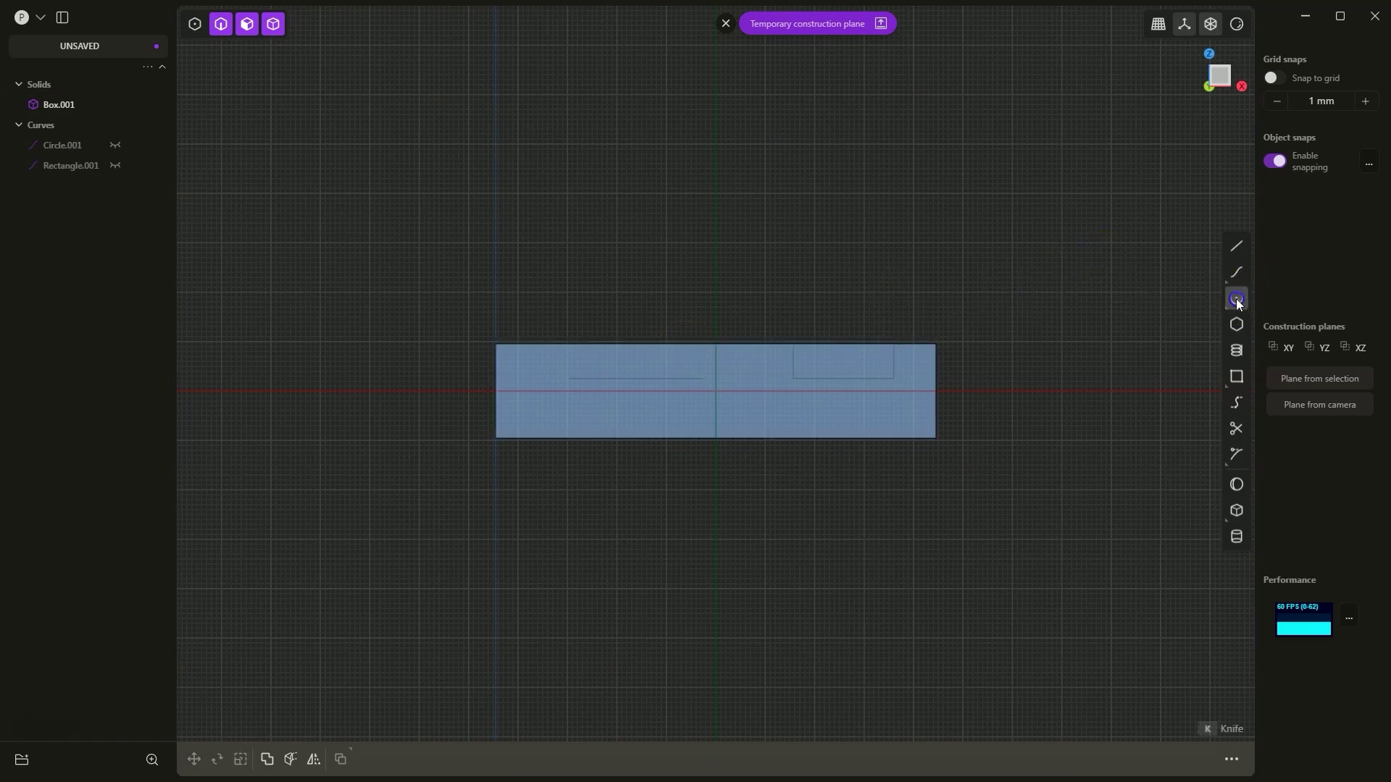
drag(721, 315, 735, 383)
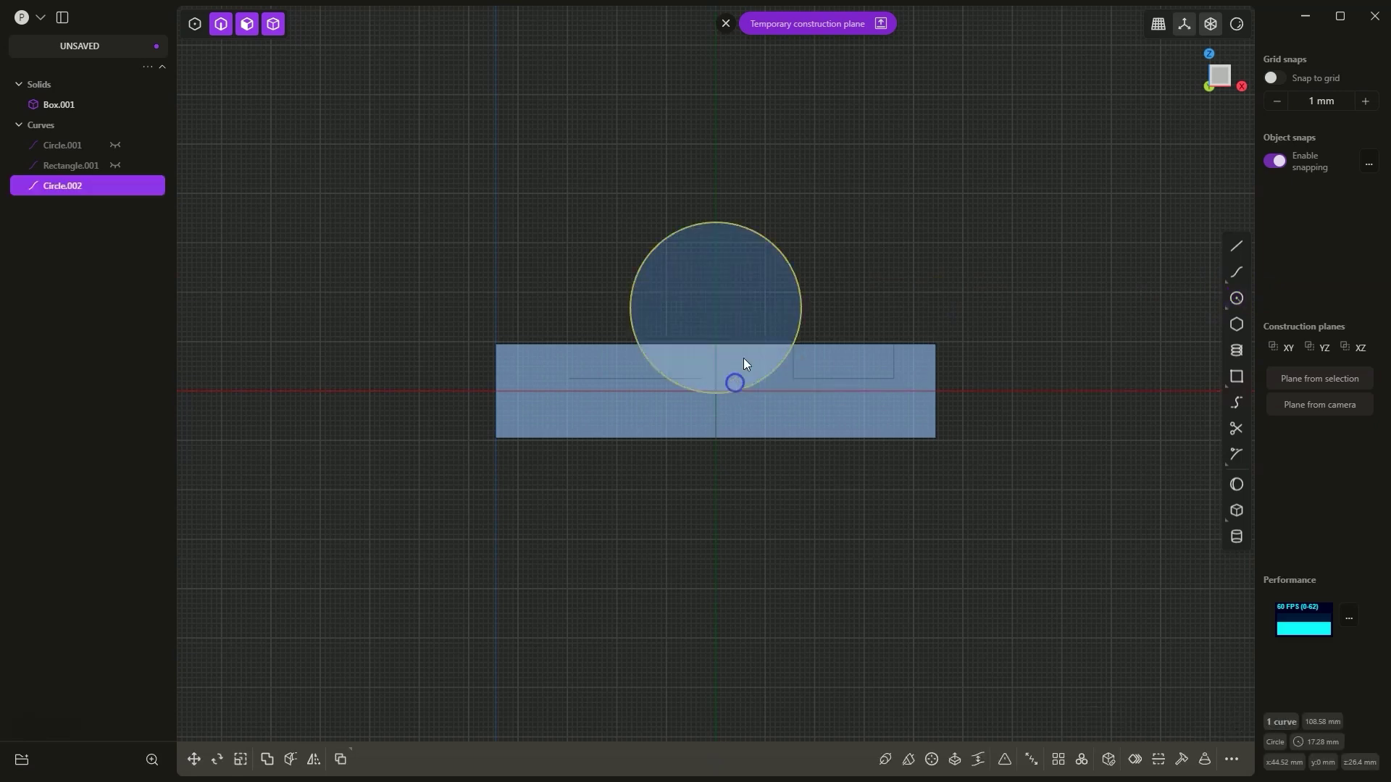
click(722, 25)
Extrude Circle.002 into a 78.42 mm cylinder stretching across the box in perspective view
key(Home)
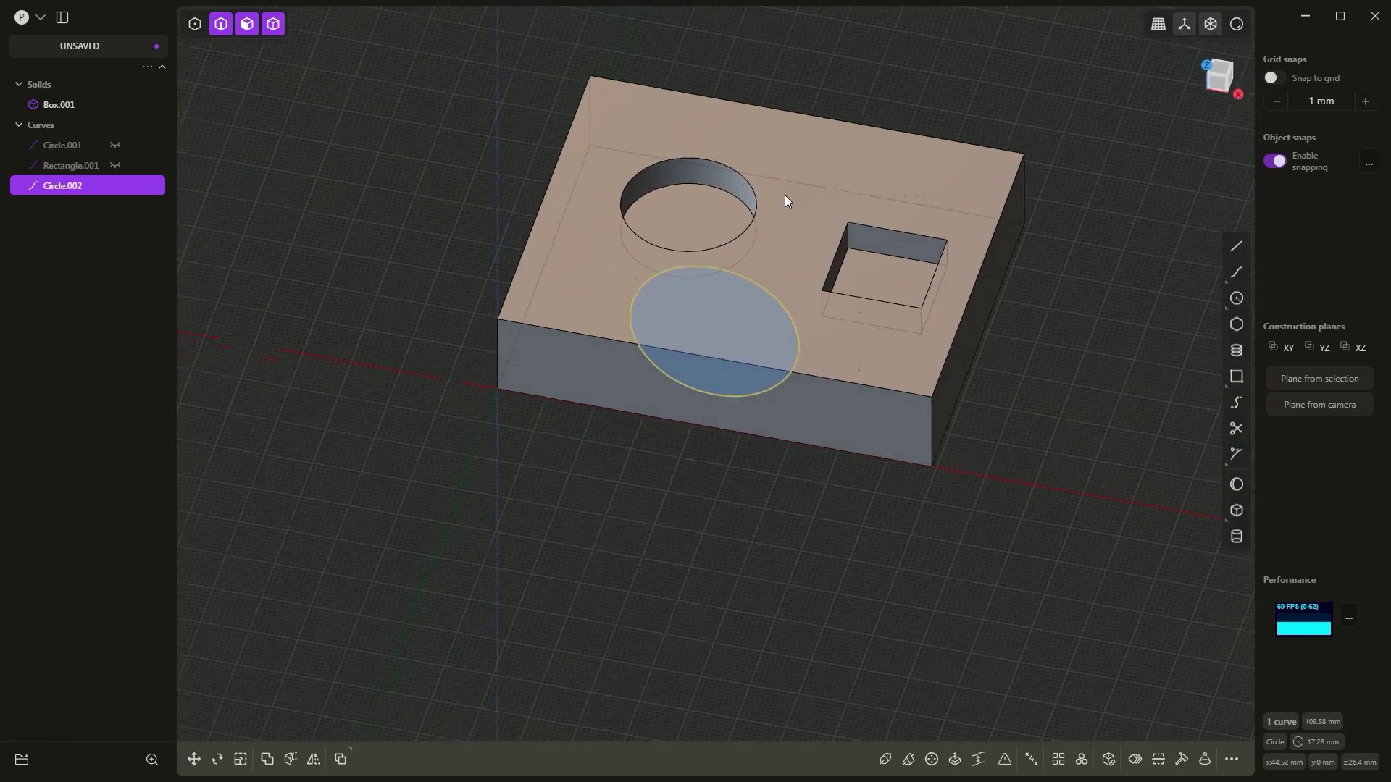
click(771, 184)
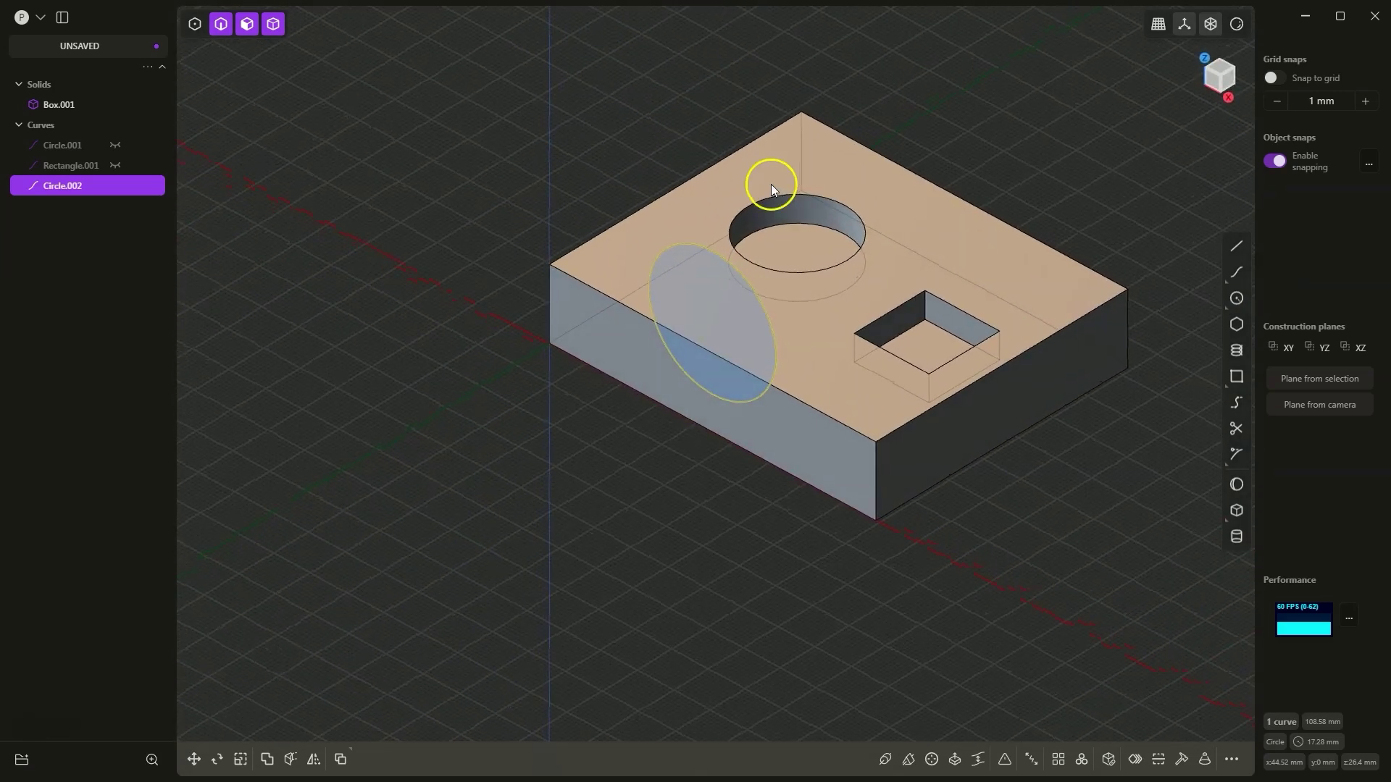
click(710, 295)
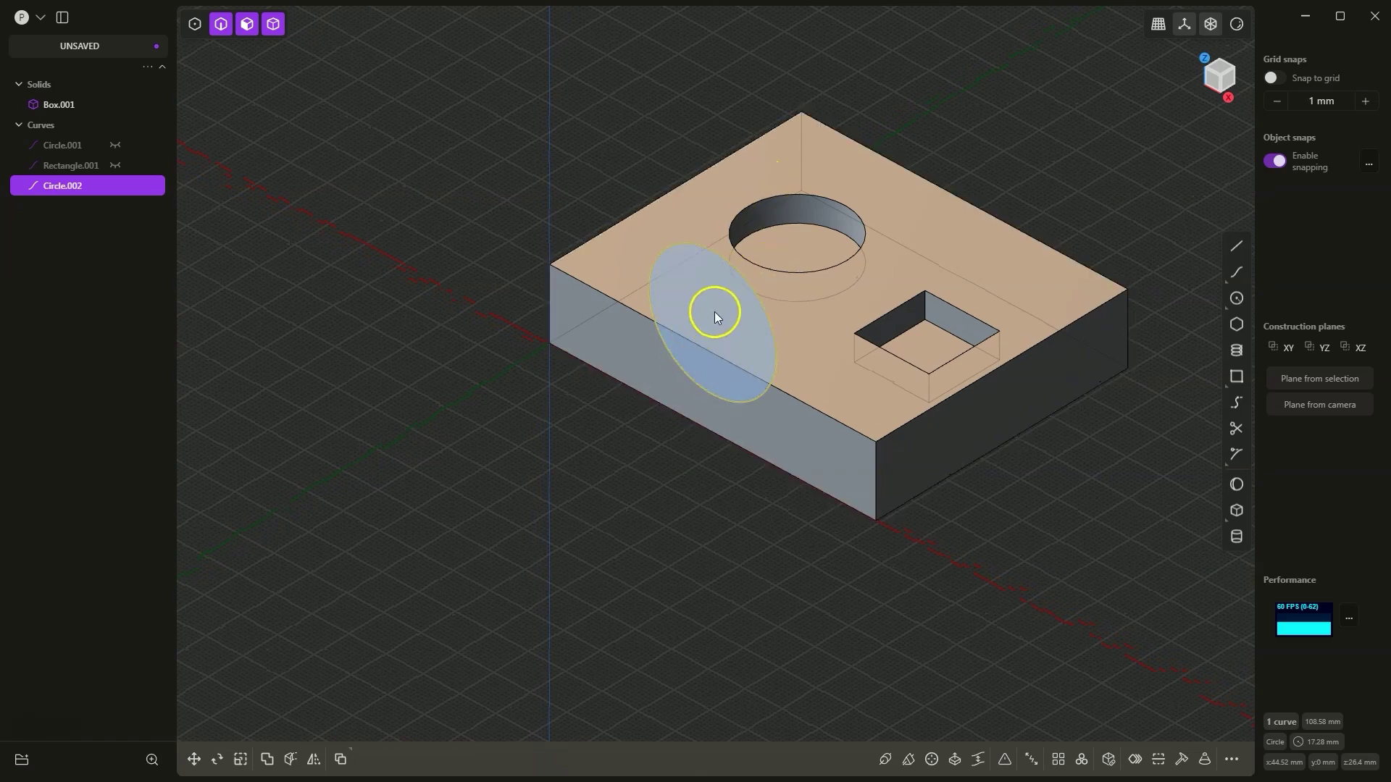
key(e)
drag(762, 280, 1013, 79)
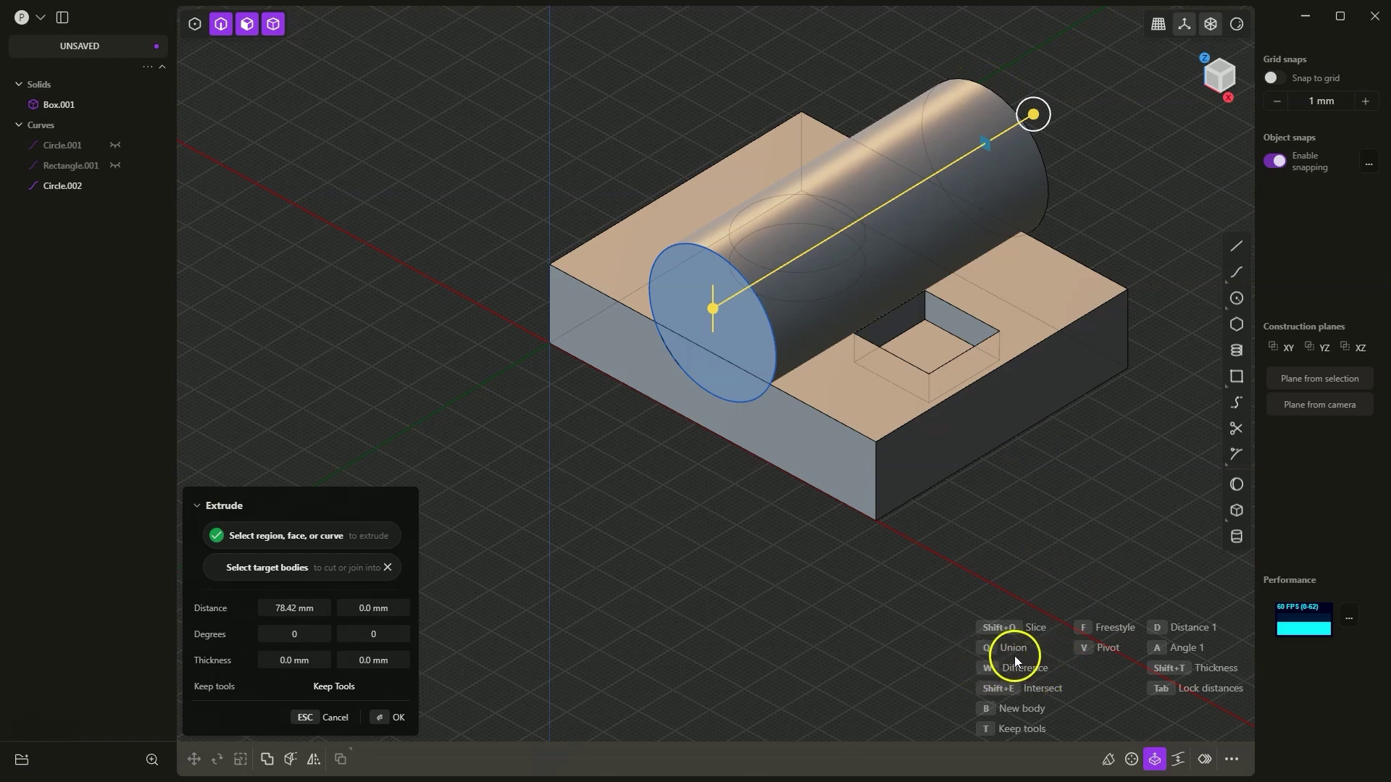
Subtract the cylinder from Box.001 as a Difference, cutting a half-round channel across its top
click(898, 420)
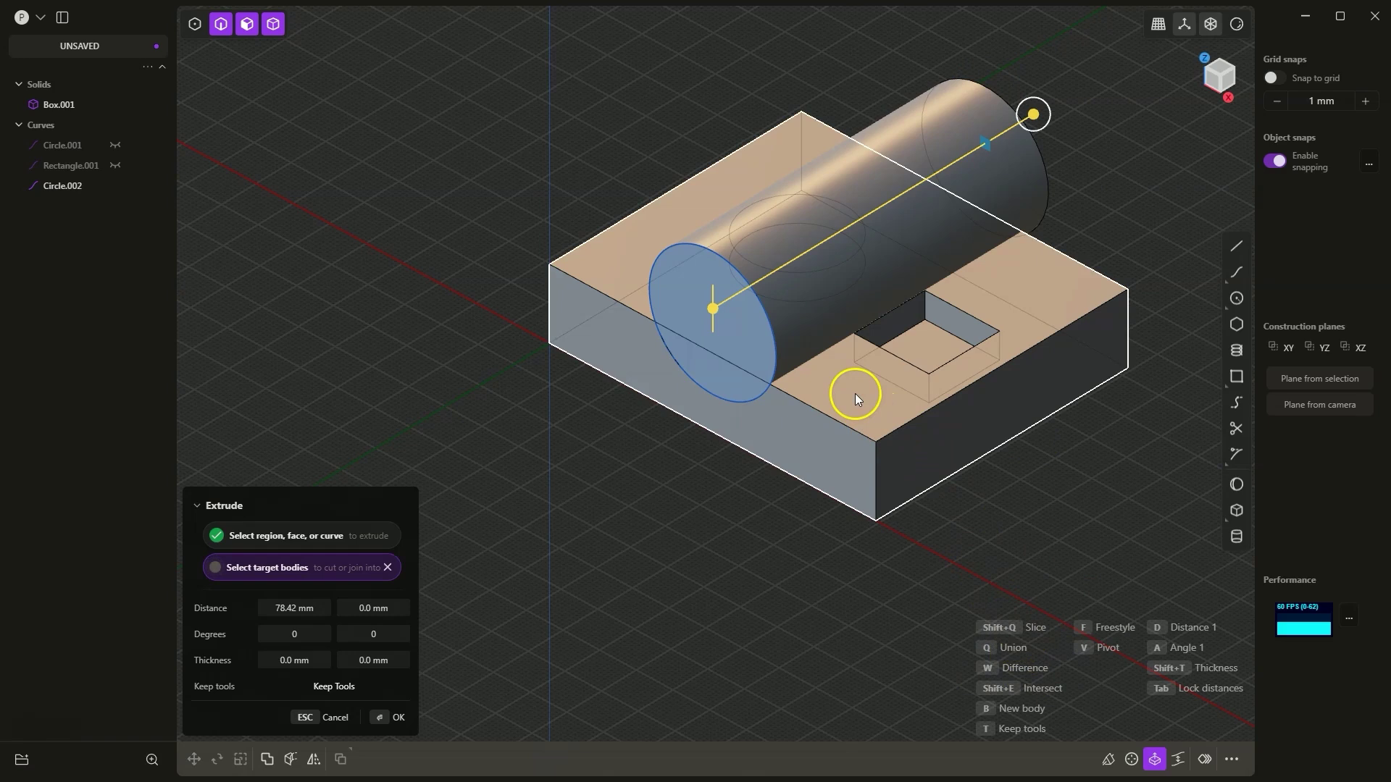
drag(855, 393, 866, 412)
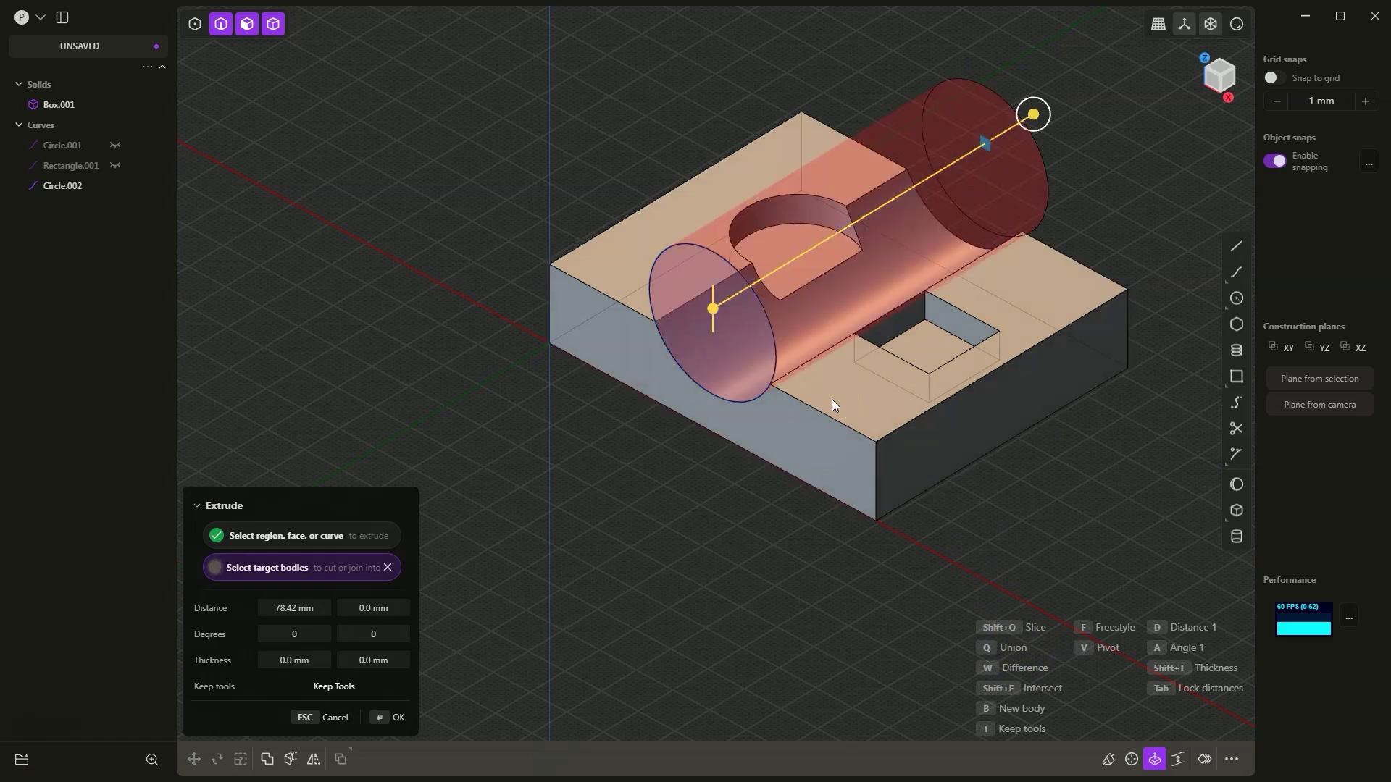
drag(749, 281, 689, 232)
drag(712, 307, 745, 574)
click(398, 726)
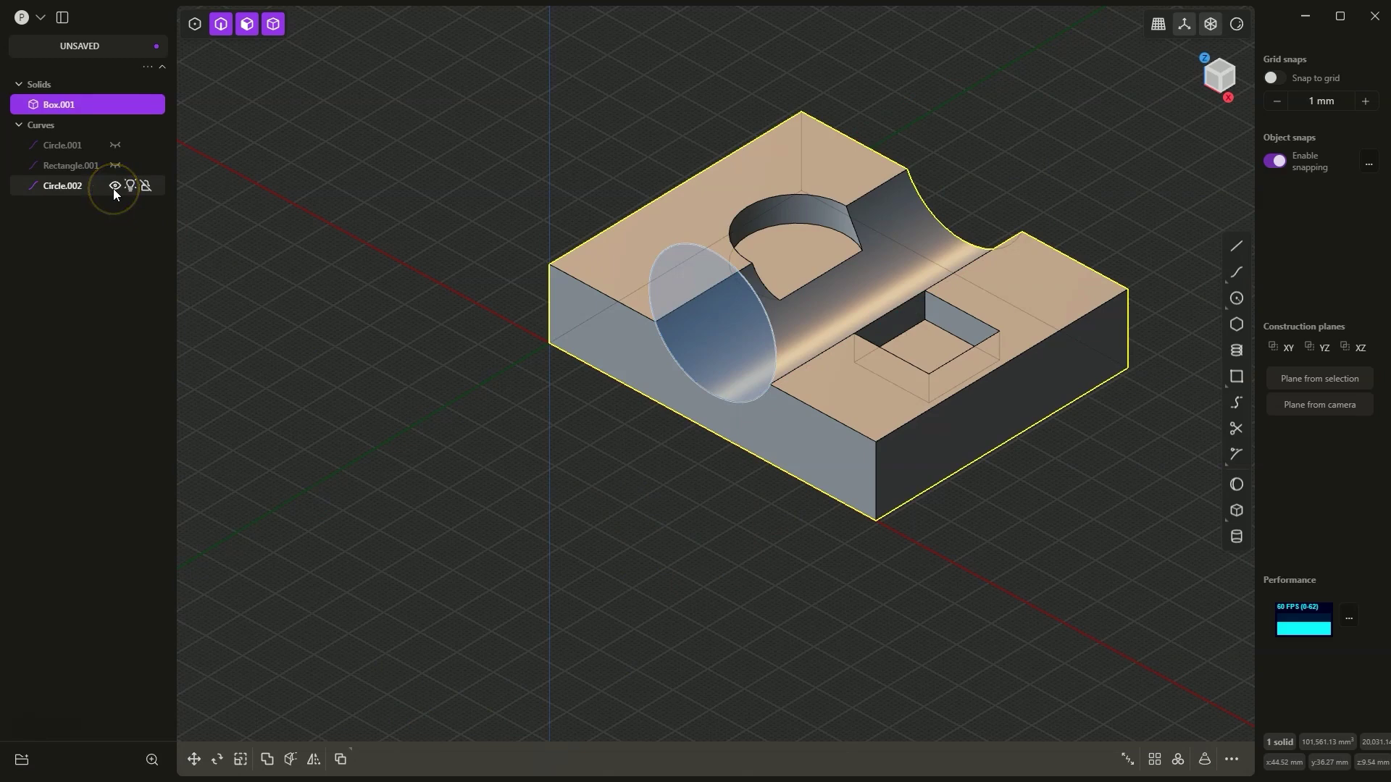
Hide Circle.002, deselect, and orbit to a lower frontal view of the channelled box
click(114, 186)
click(392, 303)
middle_drag(392, 302, 667, 542)
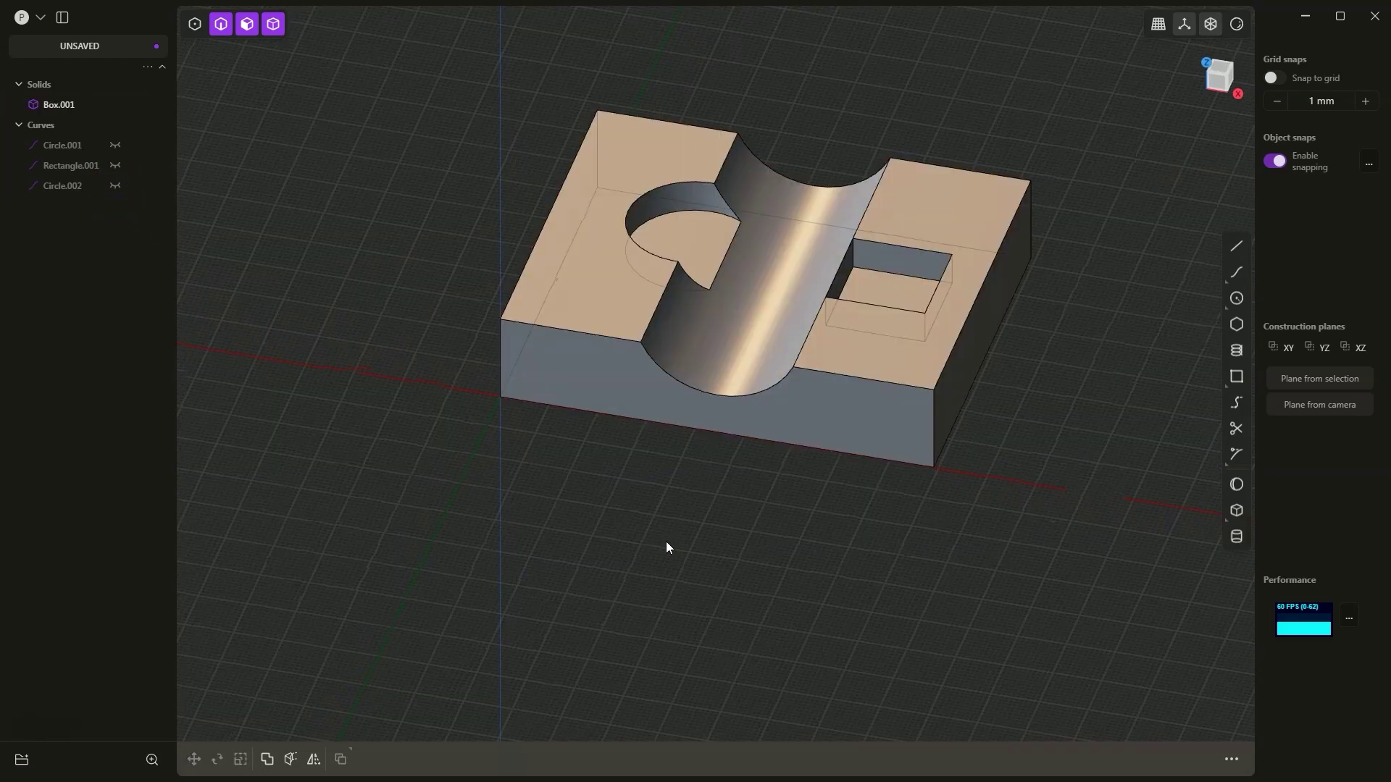